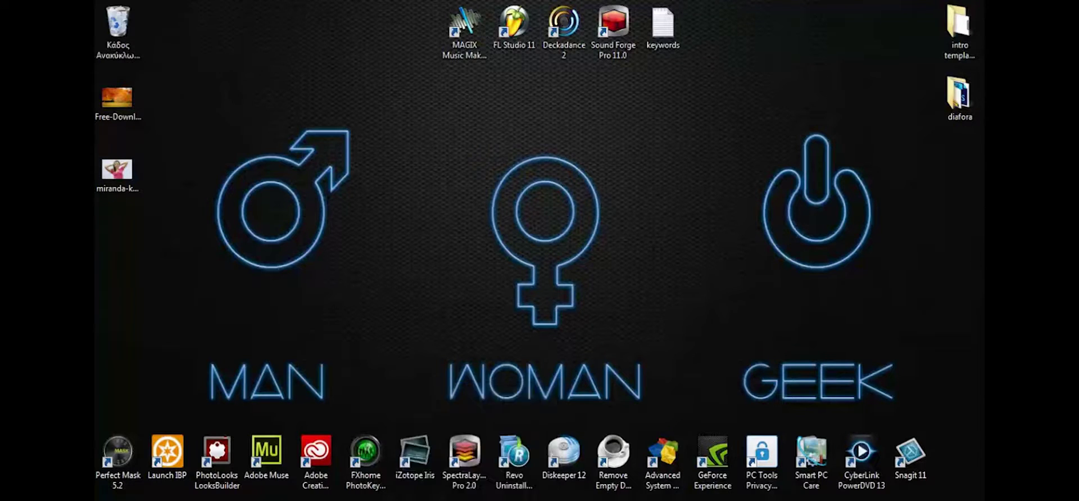
- Launch Photoshop and open the image Free-Download-Orange-Nature-Summer-Trees-Wallpaper from the desktop
left_click(480, 500)
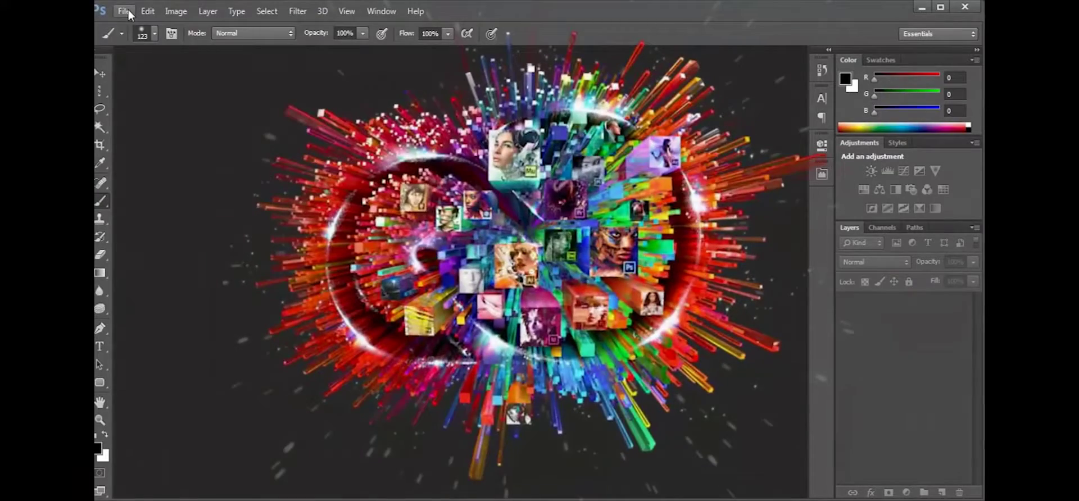
left_click(126, 10)
left_click(135, 40)
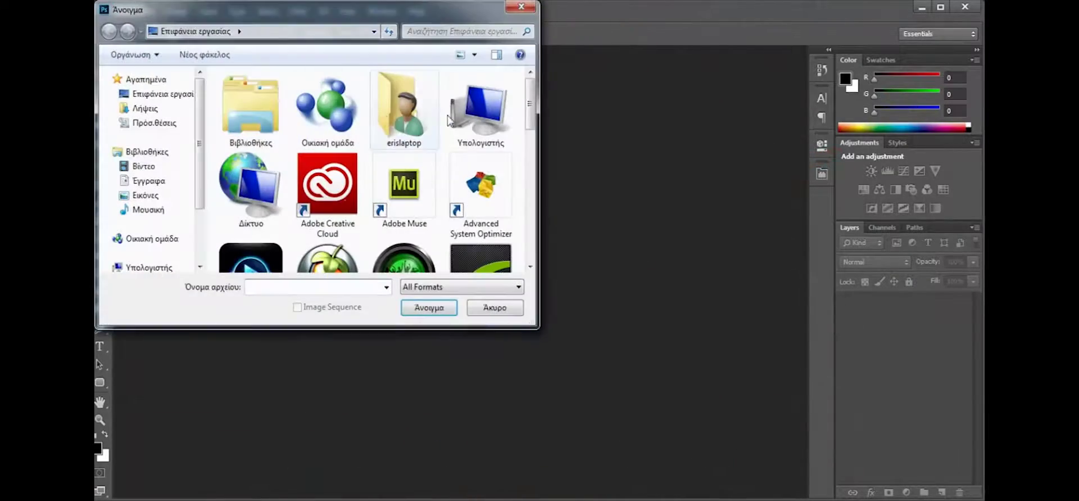
left_click_drag(530, 98, 527, 232)
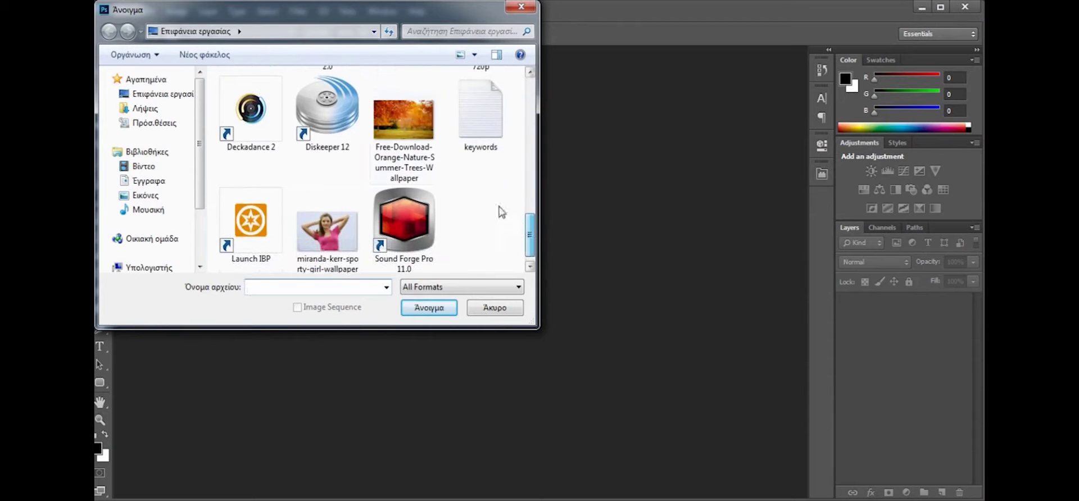
left_click(410, 126)
left_click(429, 308)
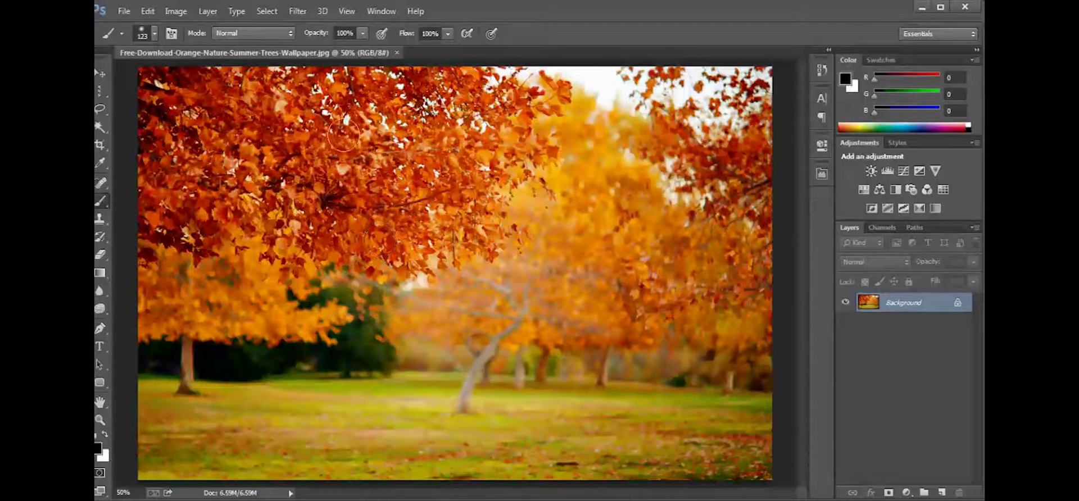
left_click(122, 11)
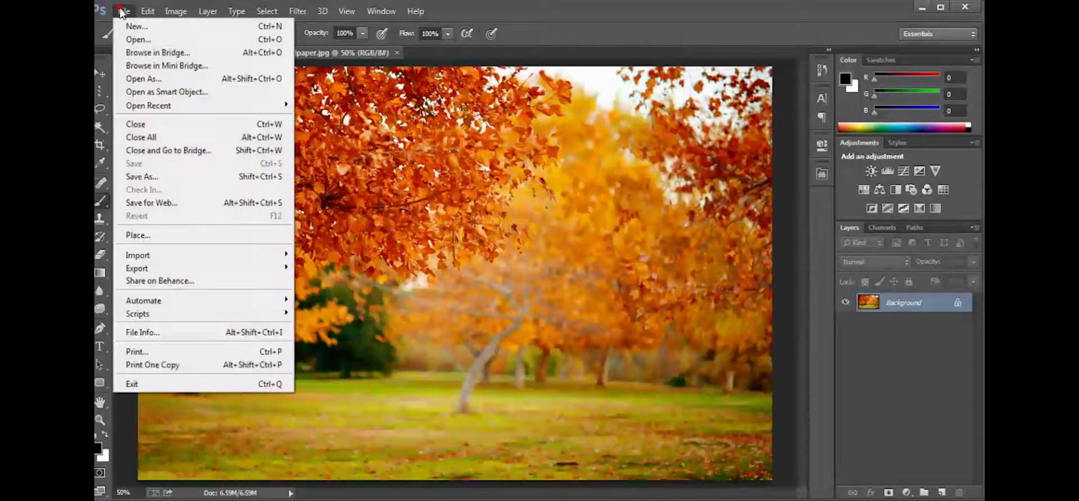
left_click(139, 36)
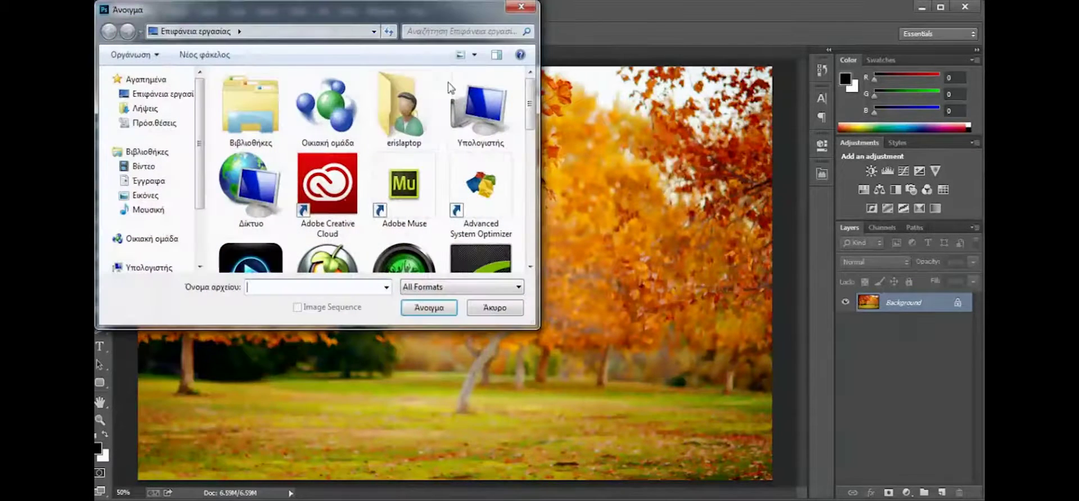
left_click_drag(530, 90, 528, 234)
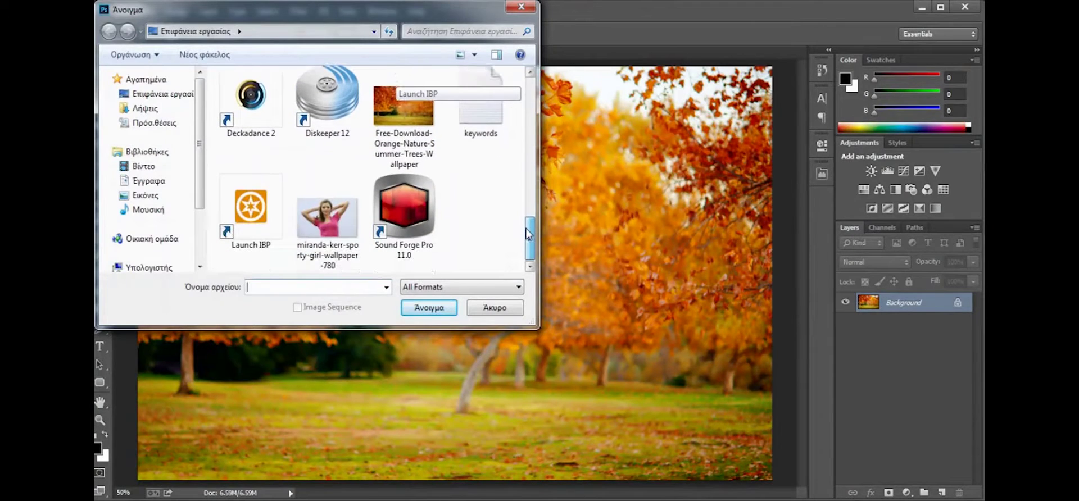
left_click(337, 224)
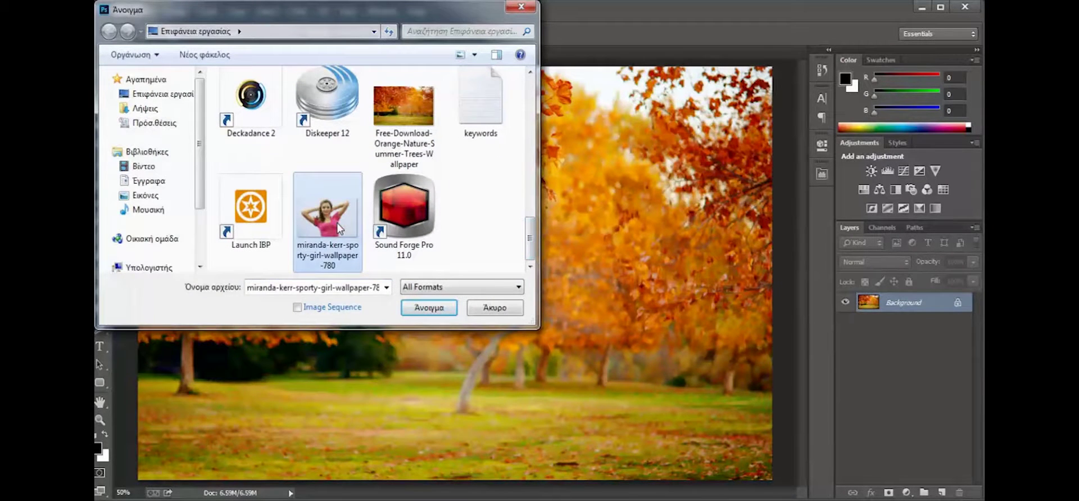
left_click(427, 308)
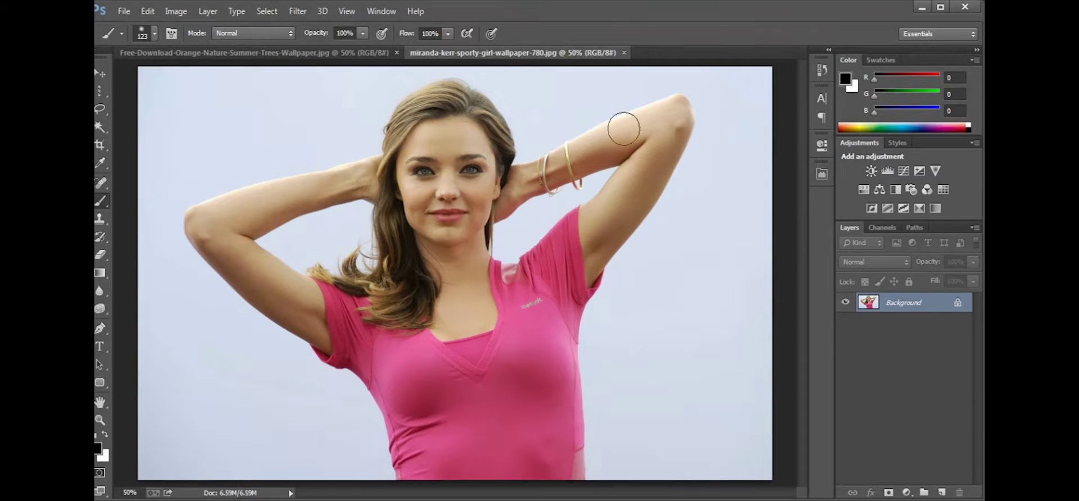
left_click(624, 52)
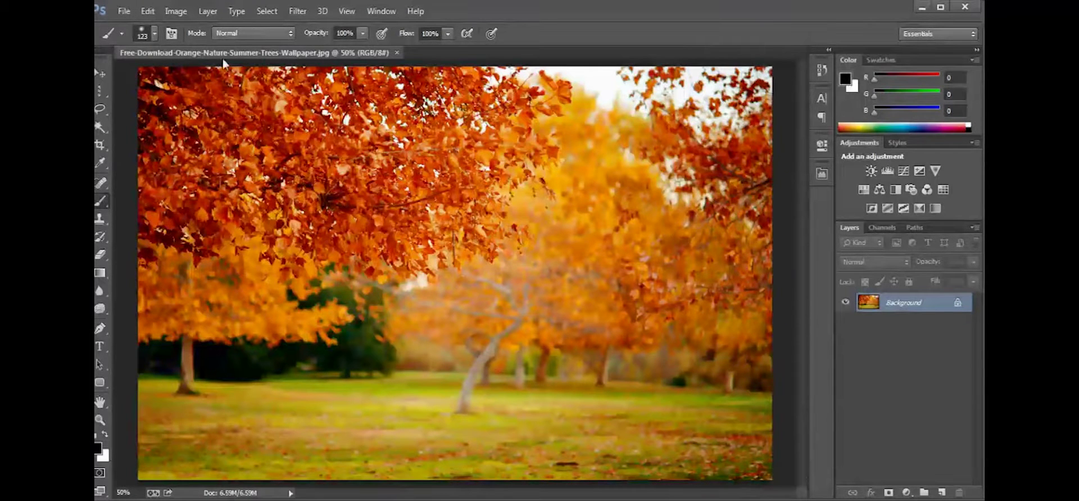
- Place miranda-kerr-sporty-girl-wallpaper-780 as a new layer over the autumn trees image, keeping its default size and position
left_click(130, 10)
left_click(144, 236)
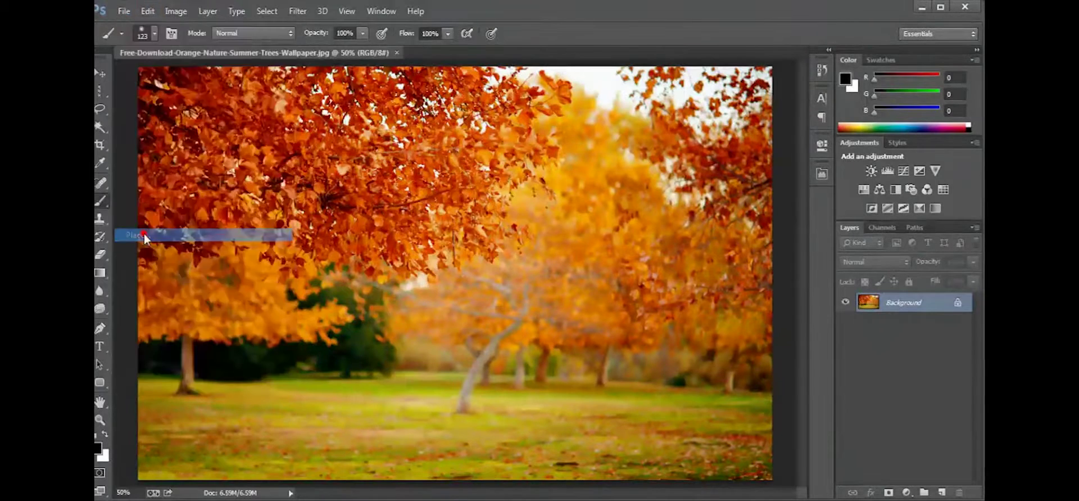
left_click_drag(529, 124, 532, 253)
left_click(331, 233)
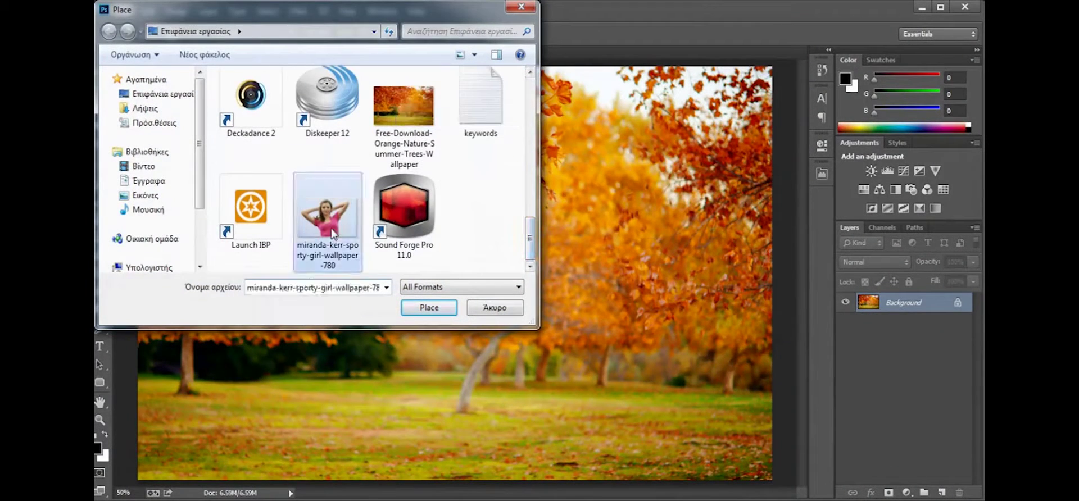
left_click(444, 309)
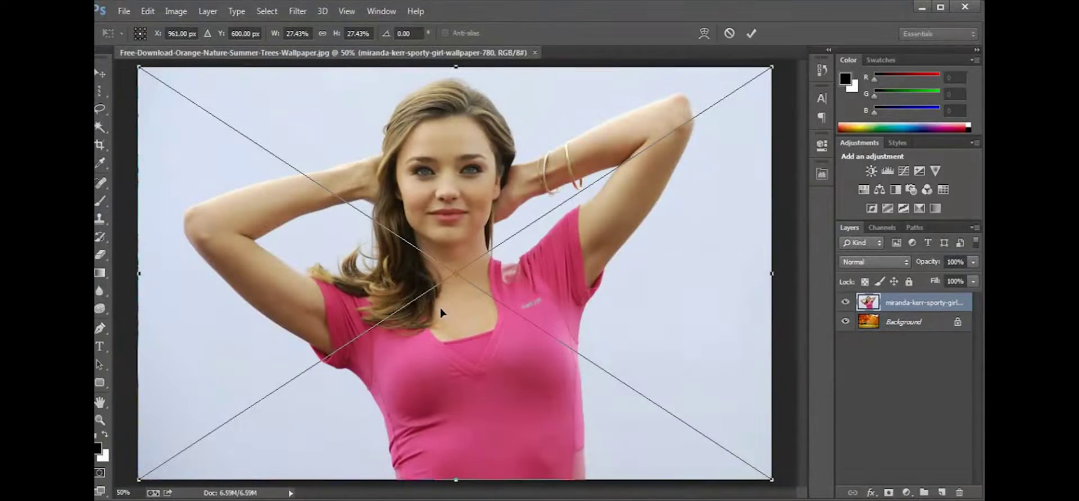
left_click(753, 32)
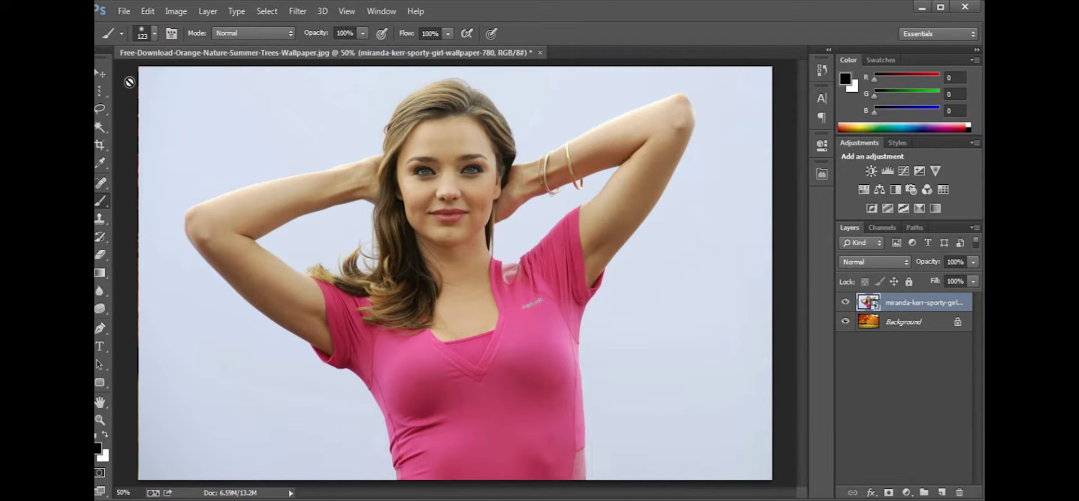
- Select the pale backdrop around the woman with the Magic Wand Tool at tolerance 32
left_click(103, 133)
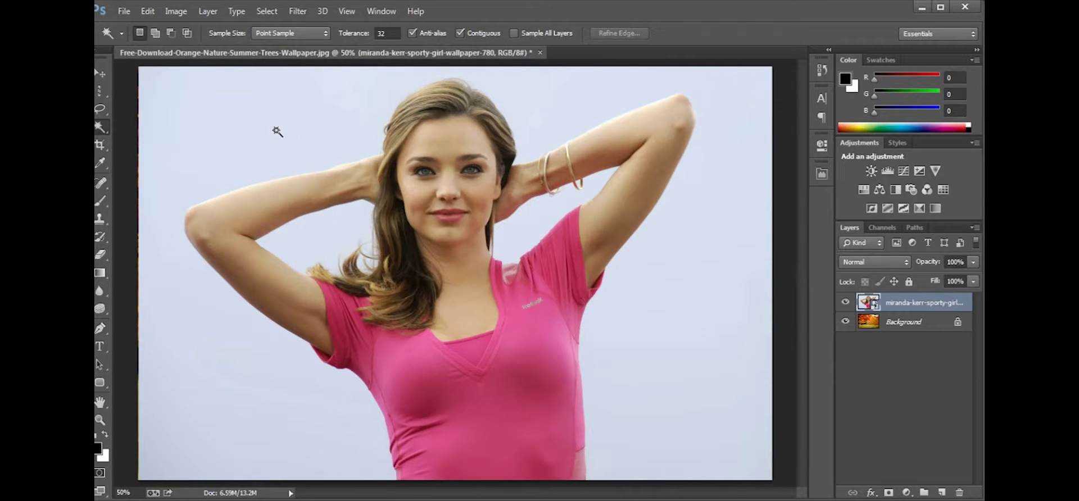
right_click(108, 125)
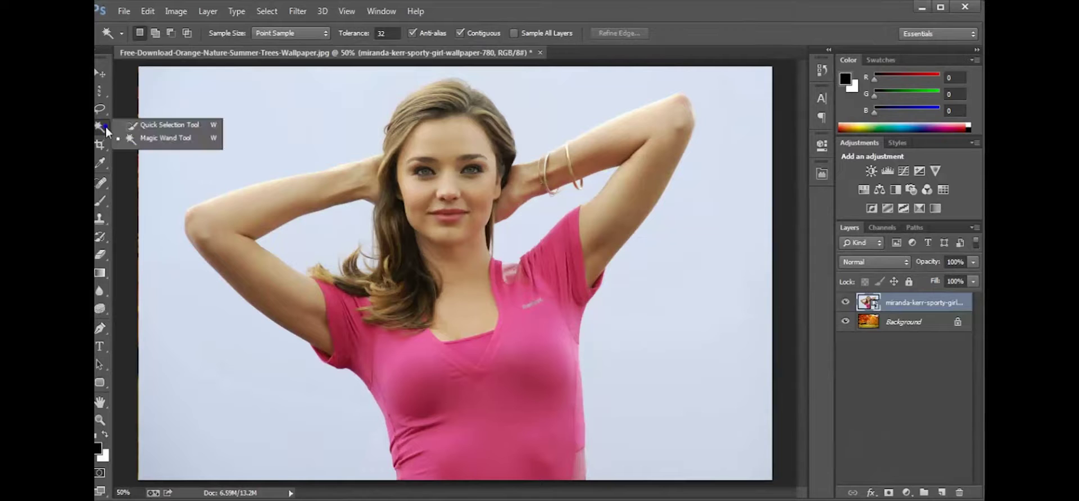
left_click(147, 140)
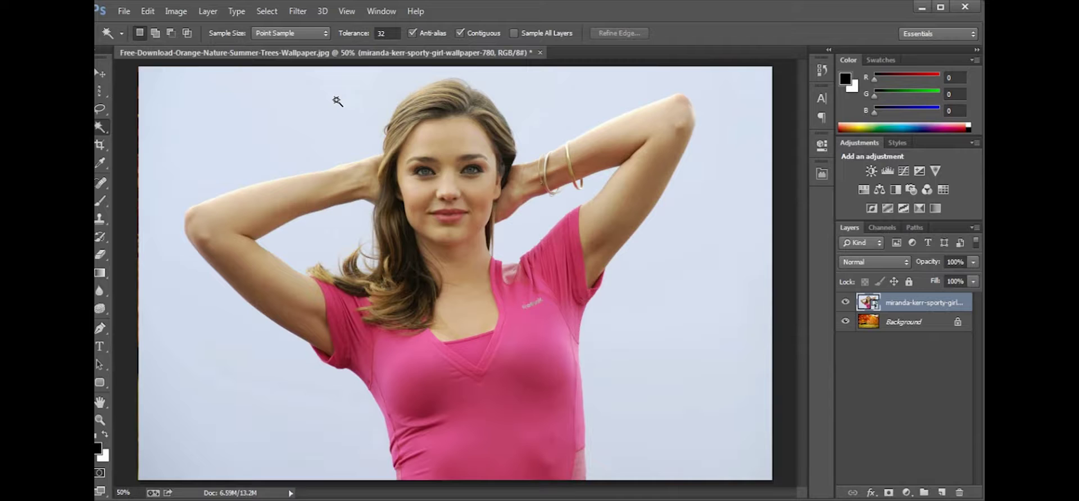
left_click(337, 102)
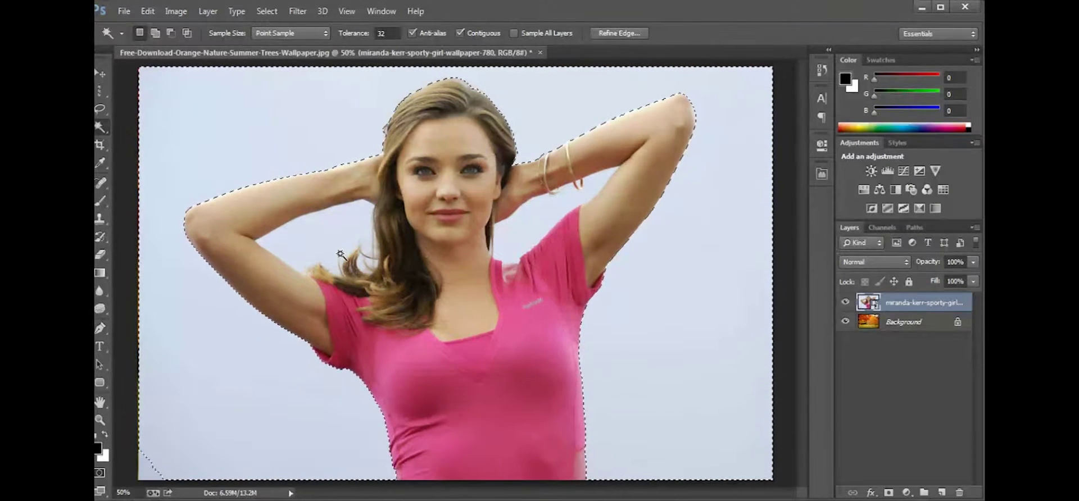
- Add the backdrop gaps enclosed by both bent arms and the small areas inside the bracelets to the Magic Wand selection
scroll(341, 254, "up", 3)
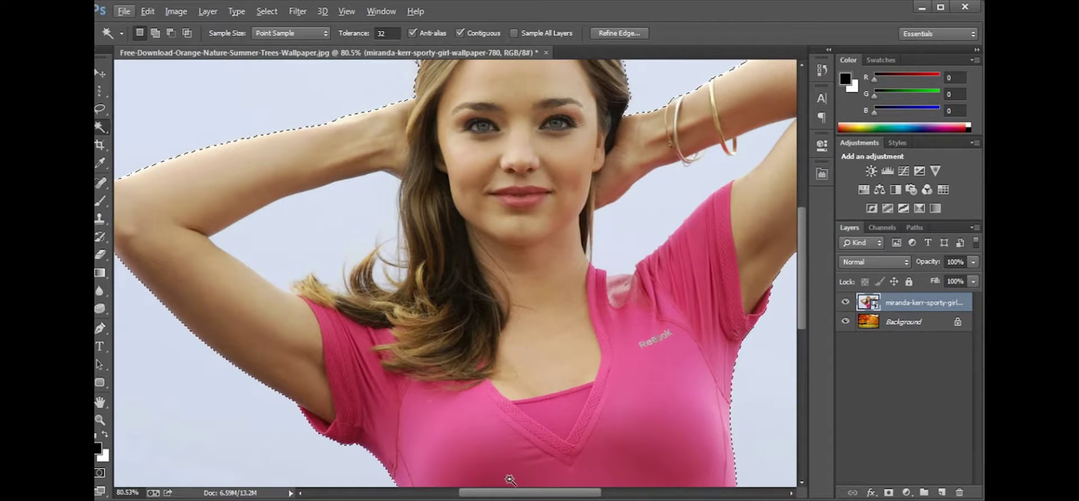
left_click_drag(516, 493, 541, 496)
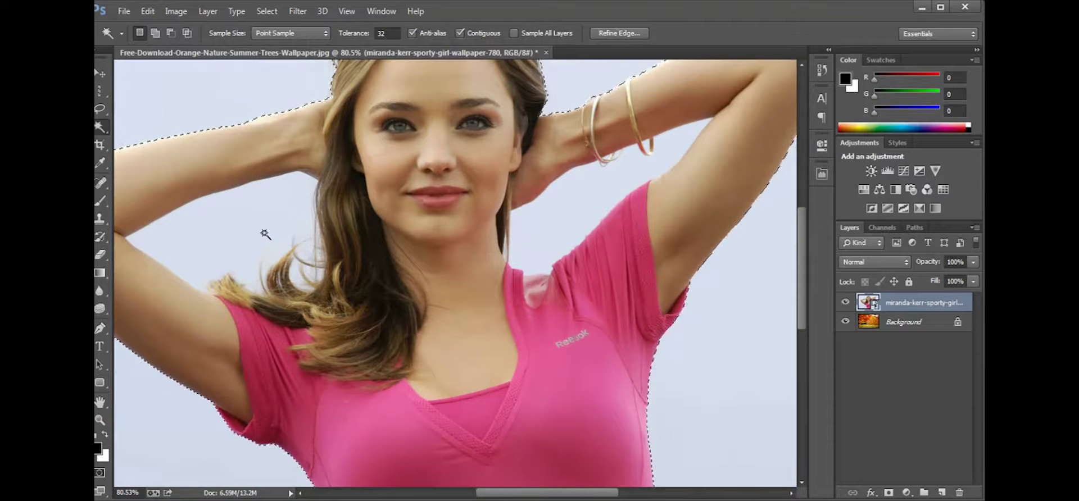
key("shift")
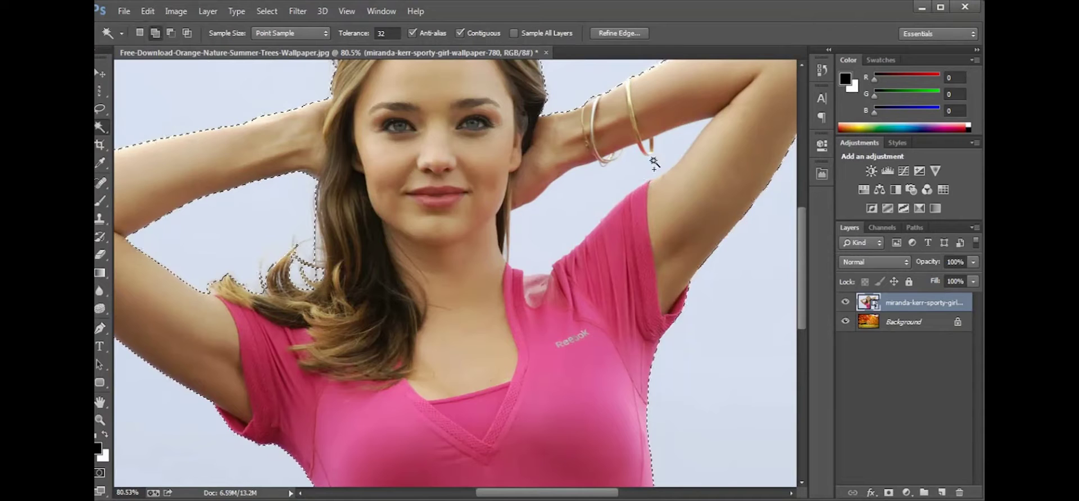
left_click(628, 175, "shift")
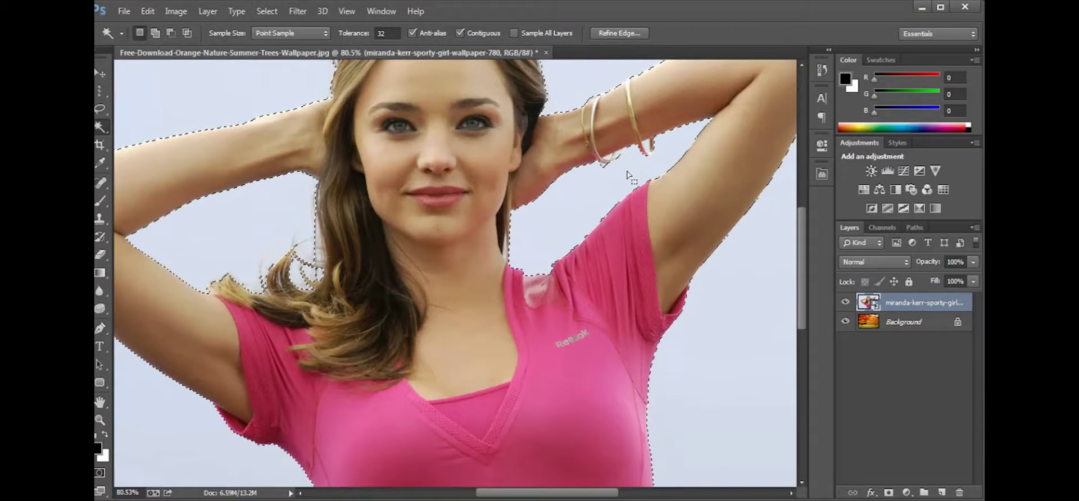
left_click(647, 145, "shift")
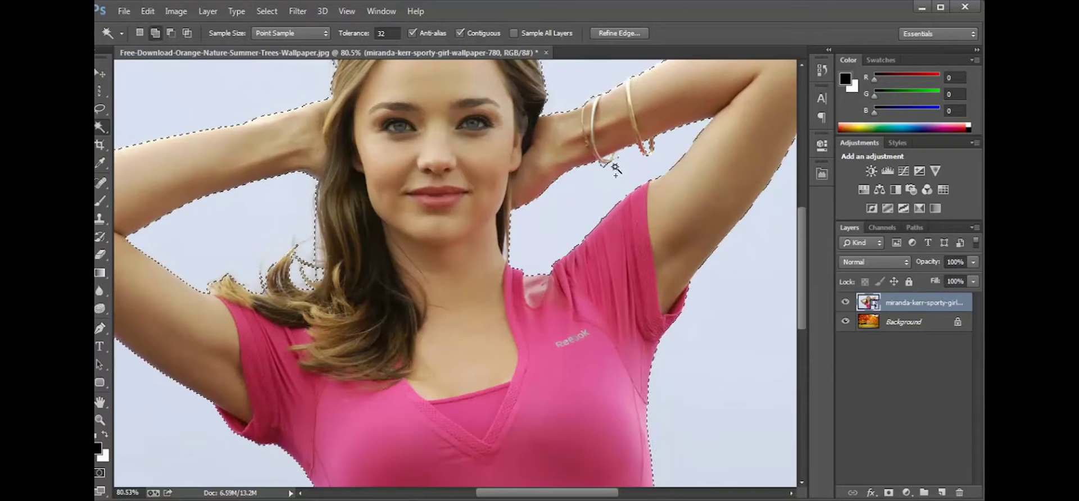
left_click(608, 153, "shift")
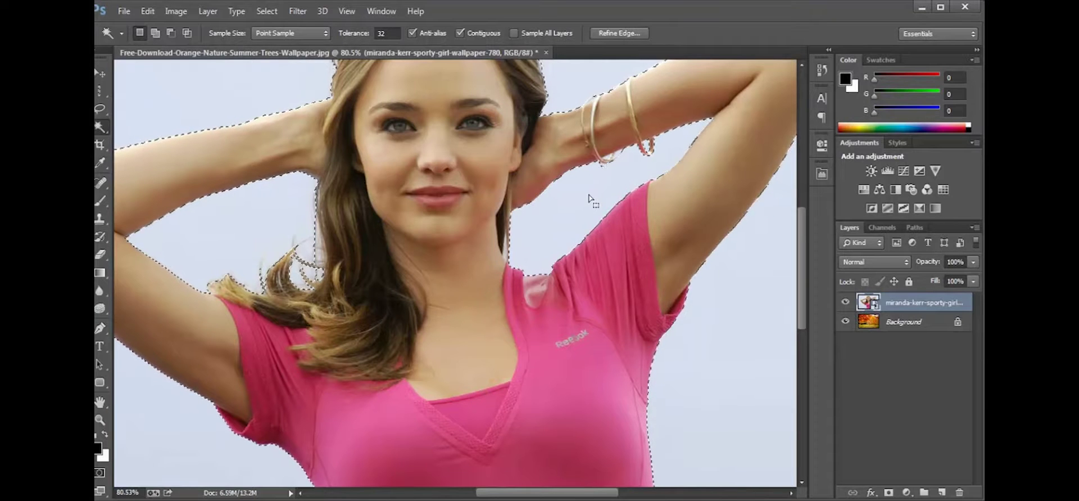
- Add the unselected lower-left corner of the pale backdrop to the selection with the Quick Selection Tool
scroll(594, 201, "down", 2)
scroll(594, 201, "down", 2)
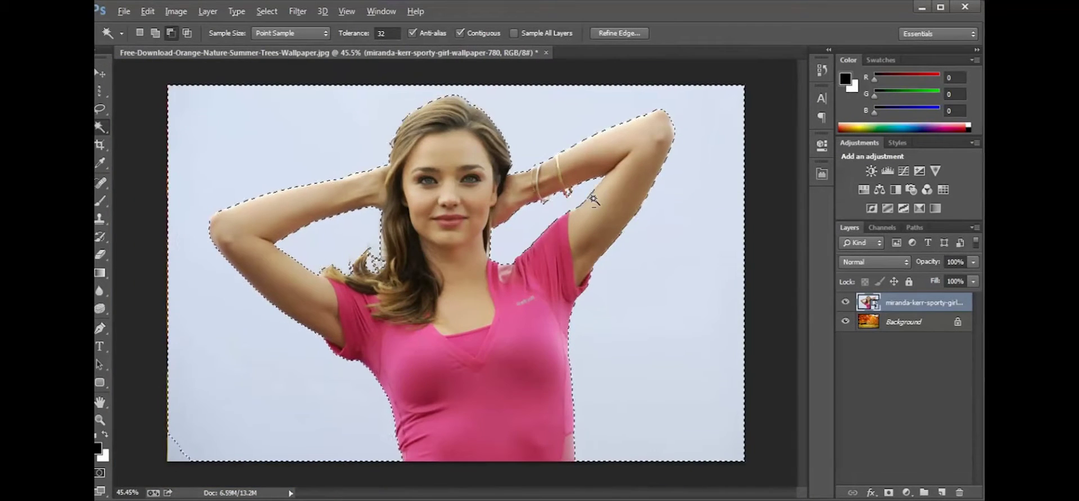
scroll(594, 200, "down", 1)
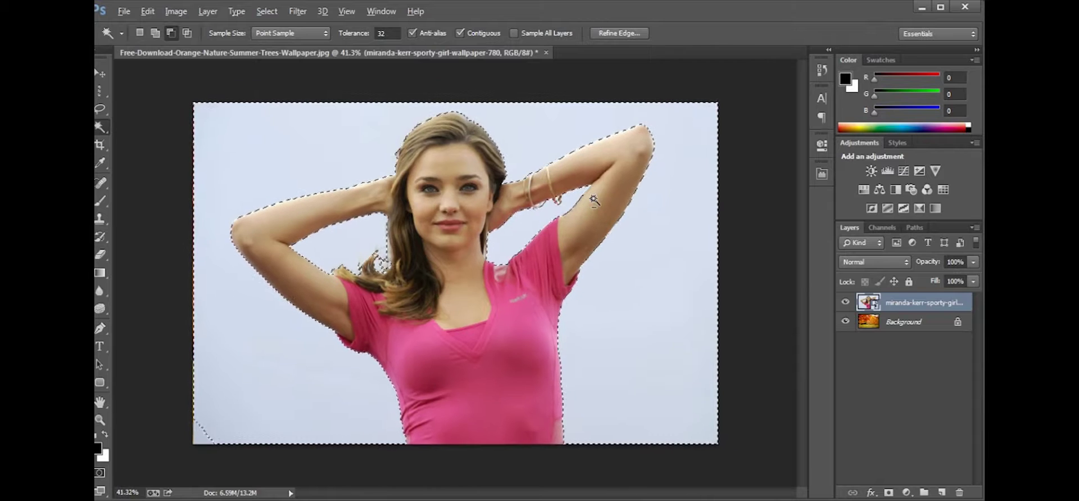
key("alt")
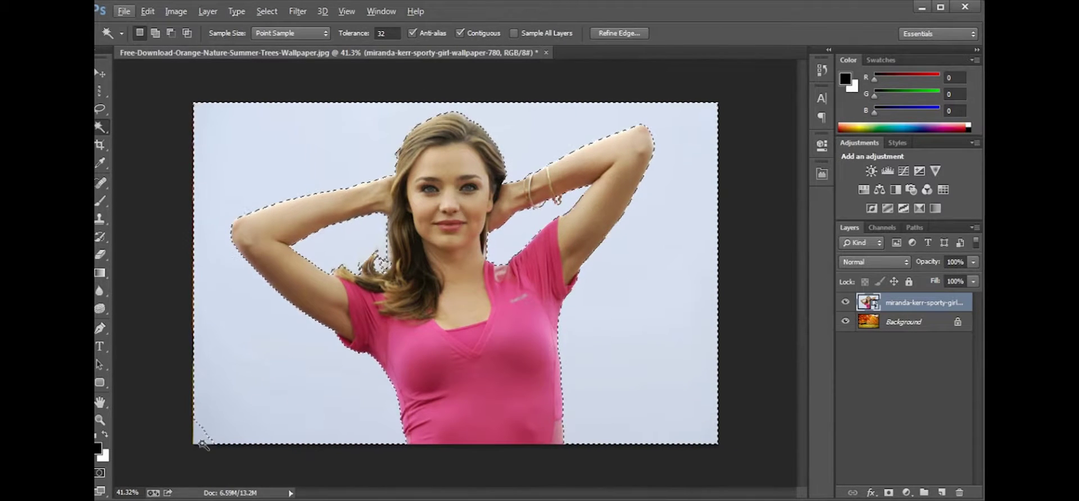
scroll(199, 449, "up", 1)
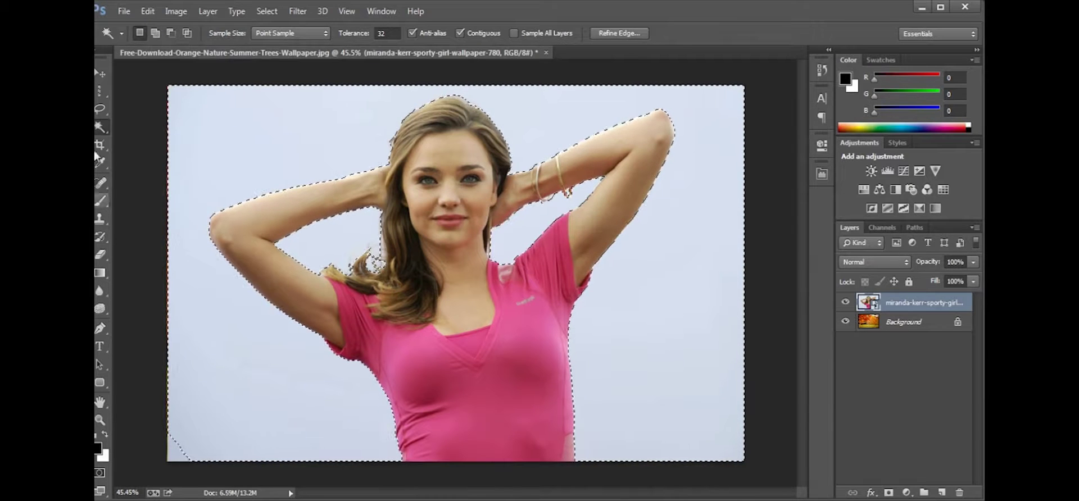
right_click(99, 134)
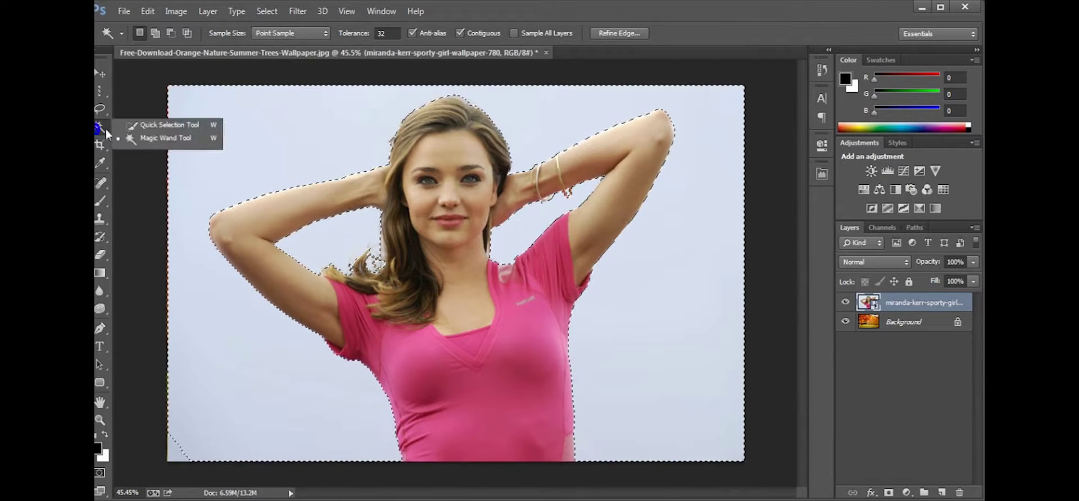
left_click(148, 141)
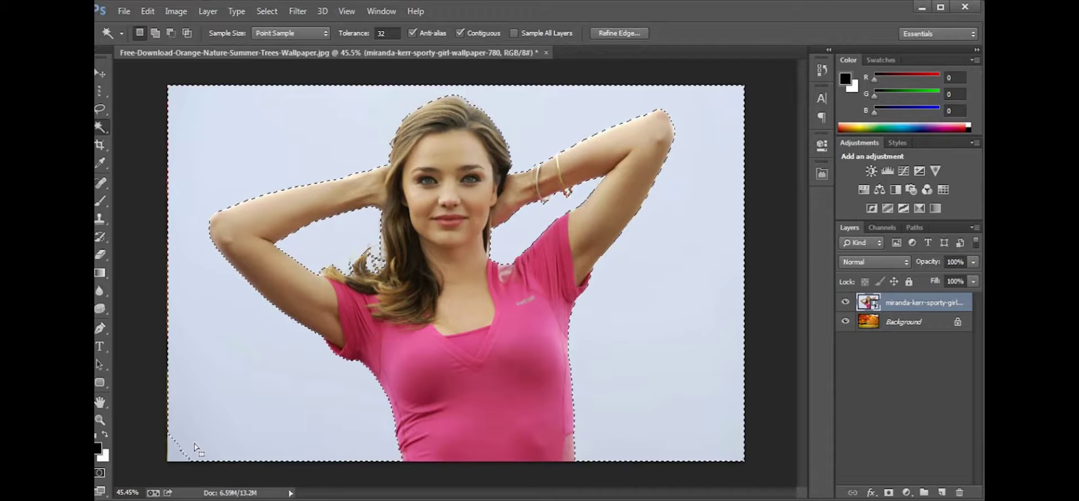
right_click(100, 126)
left_click(126, 123)
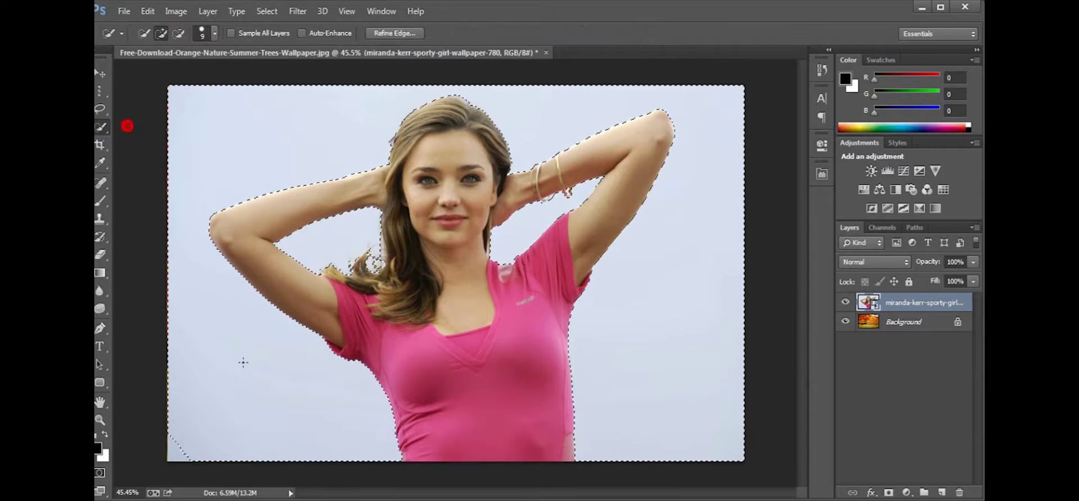
left_click(178, 452)
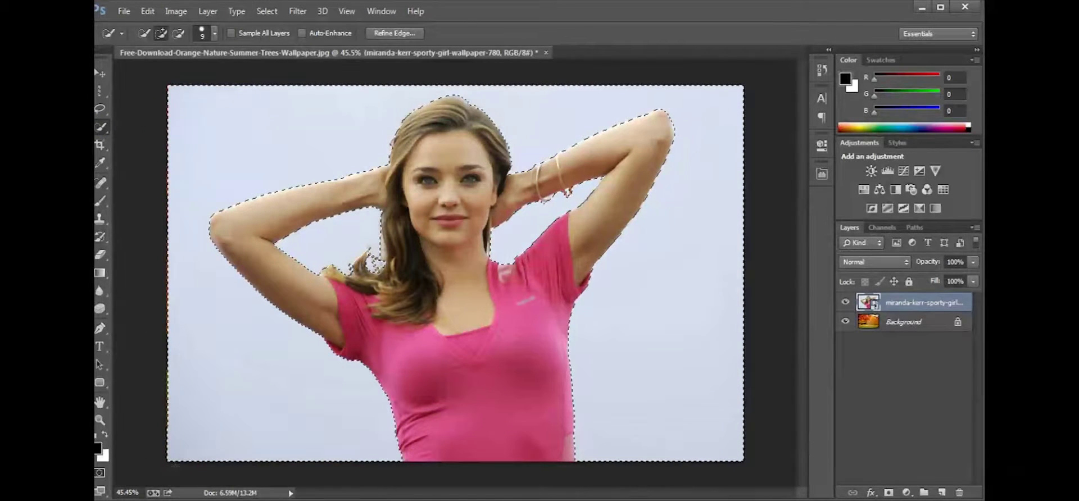
key("alt")
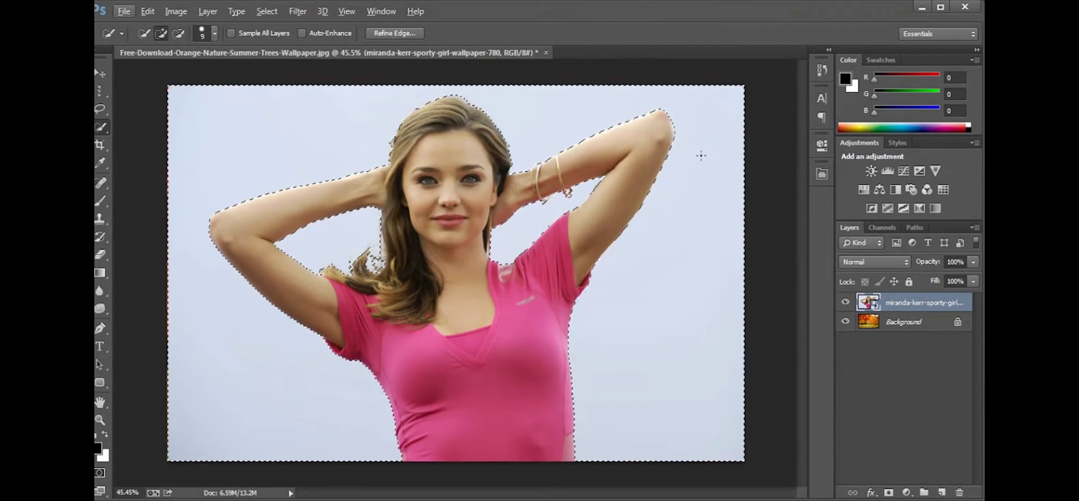
- Duplicate the Background layer, hide the original Background and switch to the Brush tool
left_click_drag(924, 323, 941, 492)
left_click(846, 341)
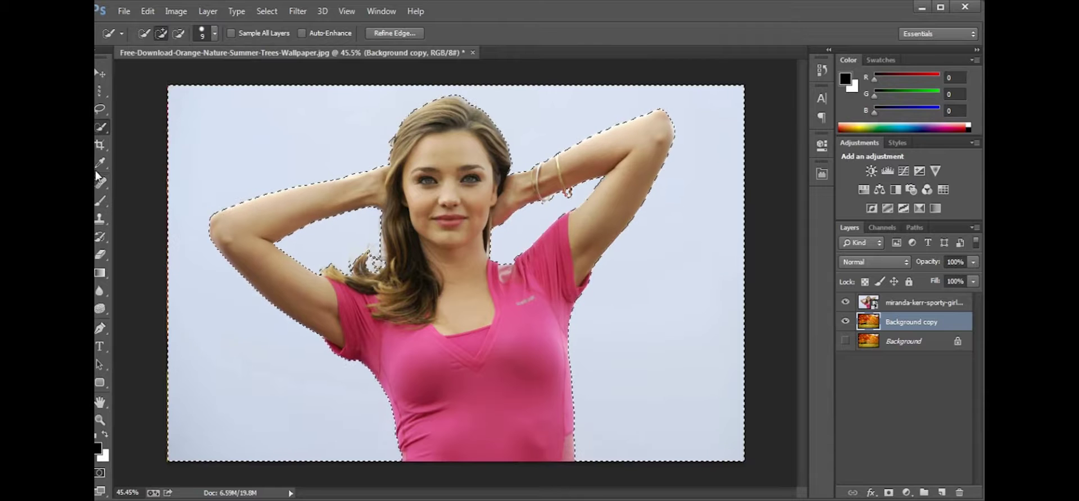
left_click(102, 201)
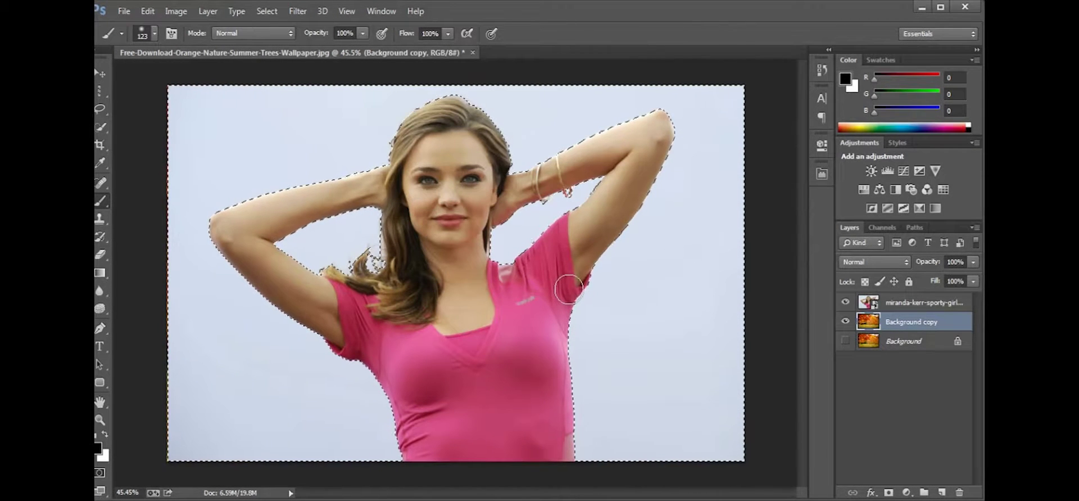
- Invert the selection so it covers the woman and smooth it with a sample radius of 1 pixel
left_click(279, 15)
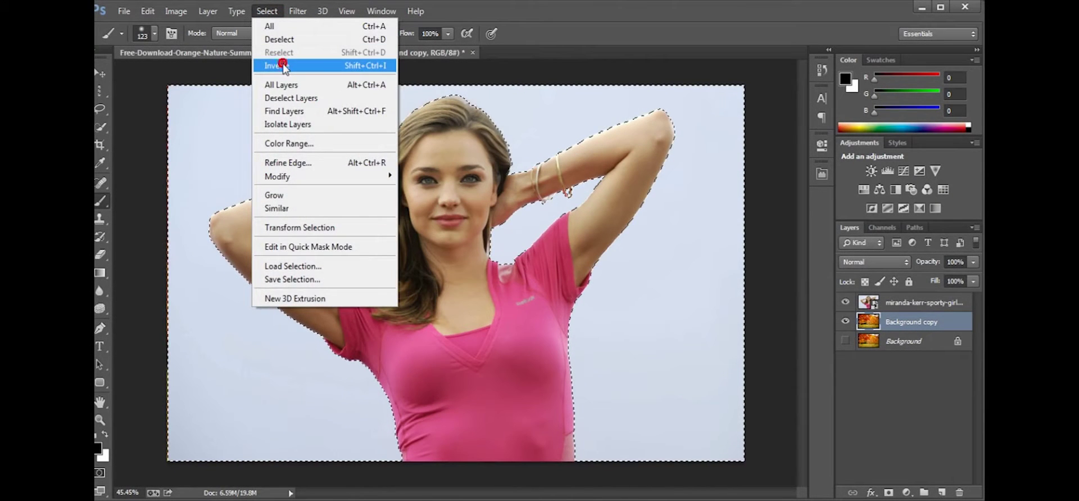
left_click(284, 66)
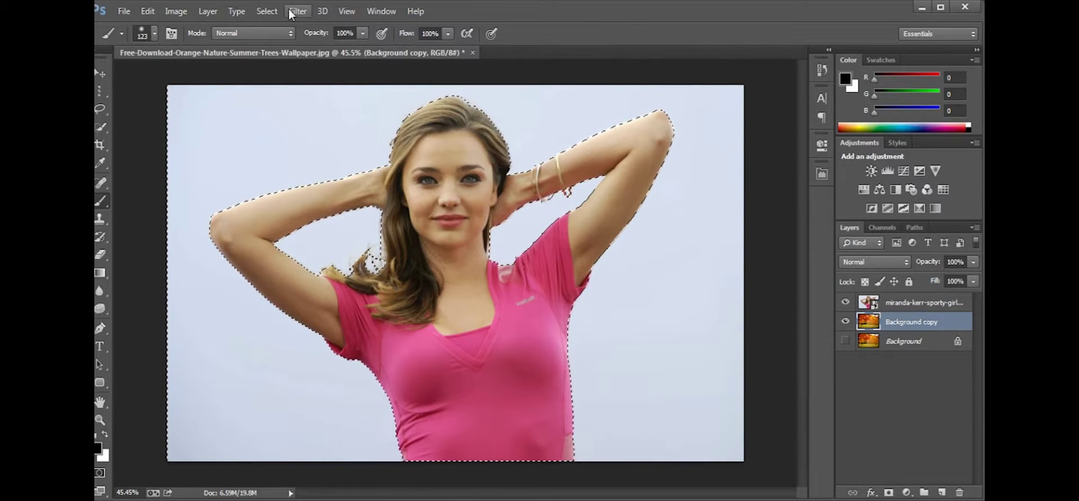
left_click(260, 14)
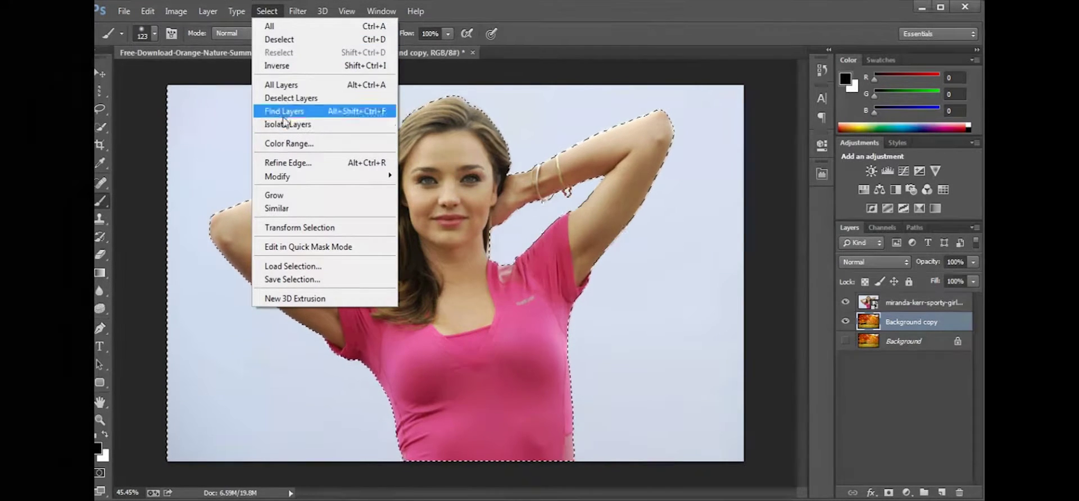
mouse_move(294, 179)
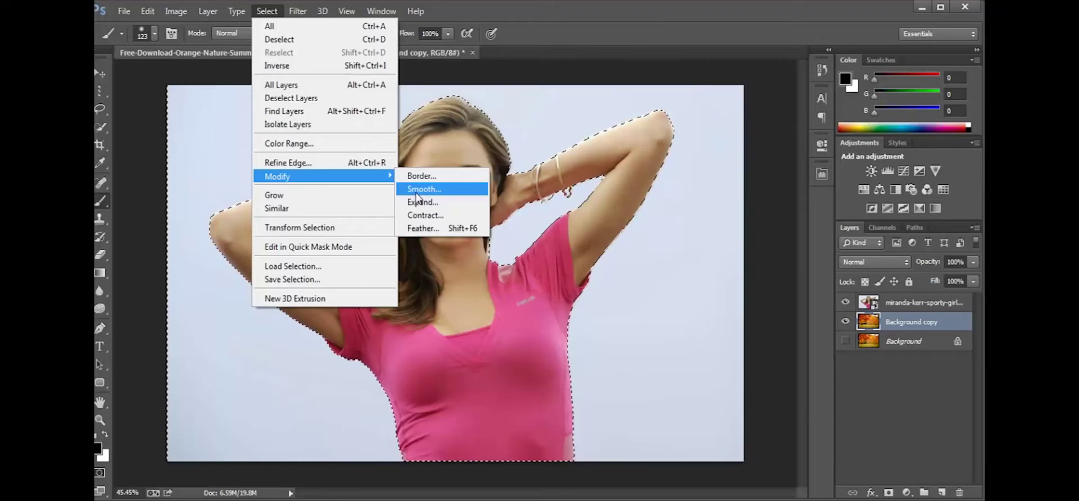
left_click(416, 191)
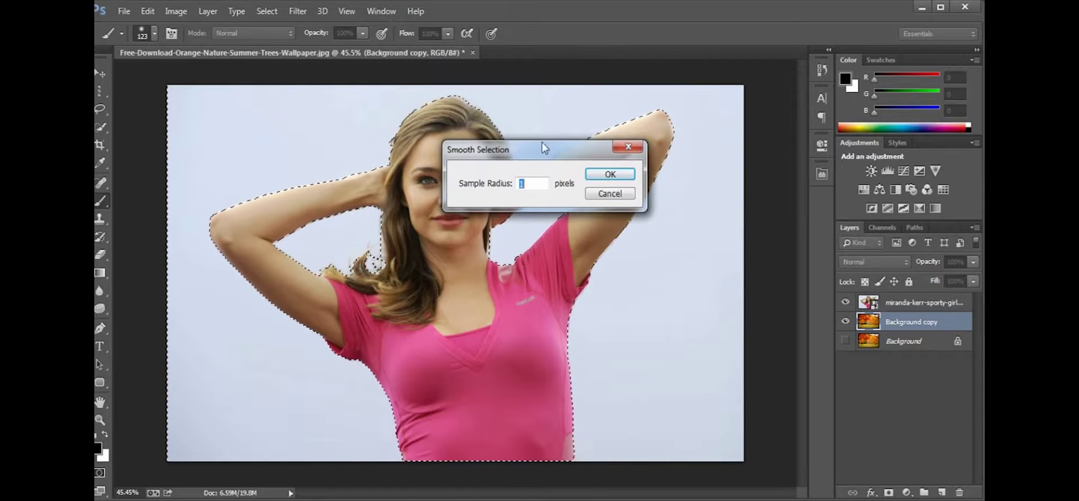
left_click_drag(549, 153, 296, 109)
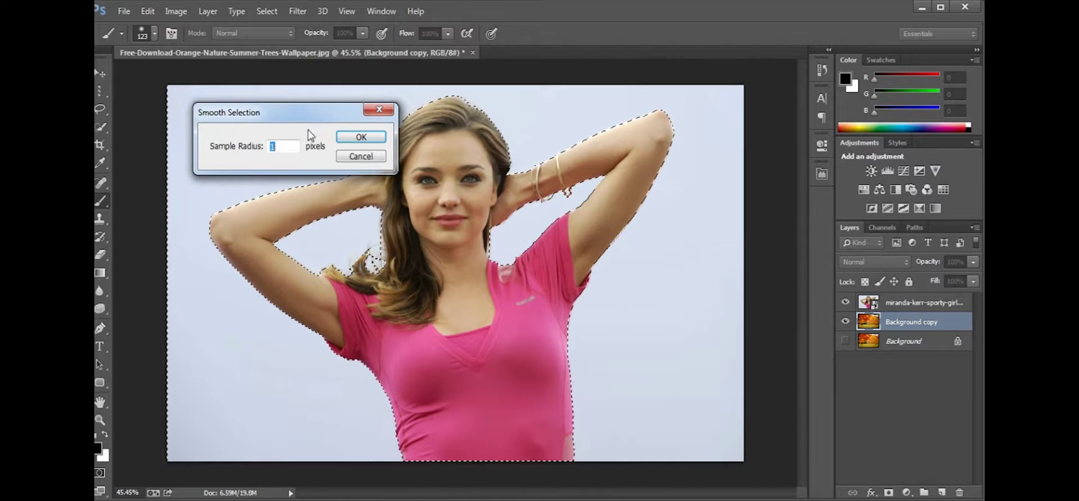
left_click(362, 138)
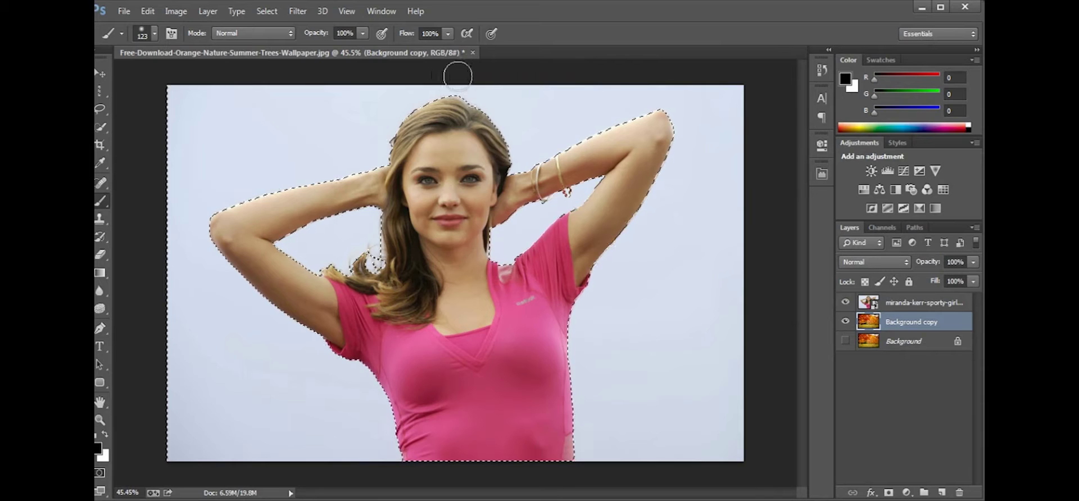
- Make the woman's photo layer active and open Refine Edge for the selection using the Quick Selection Tool, keeping her outline unobstructed
left_click(876, 304)
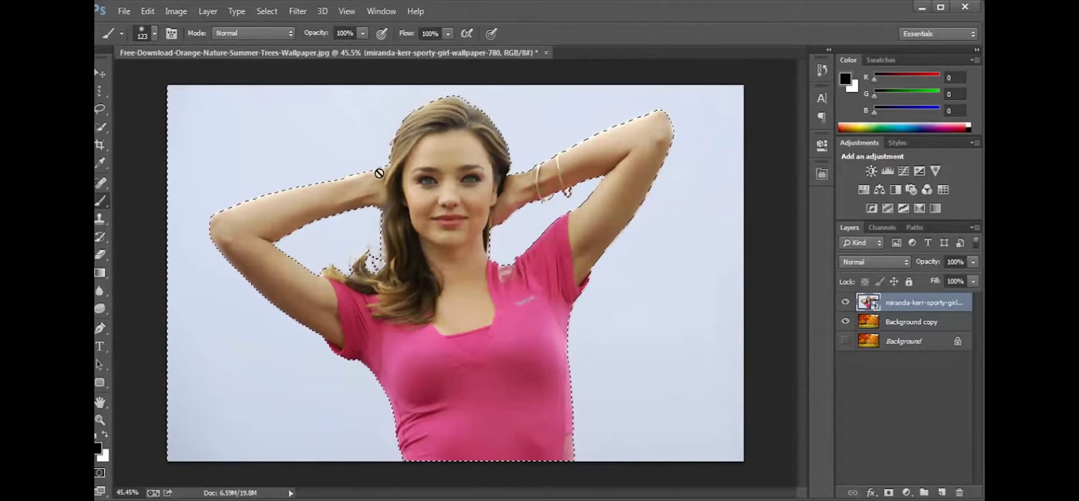
left_click(98, 130)
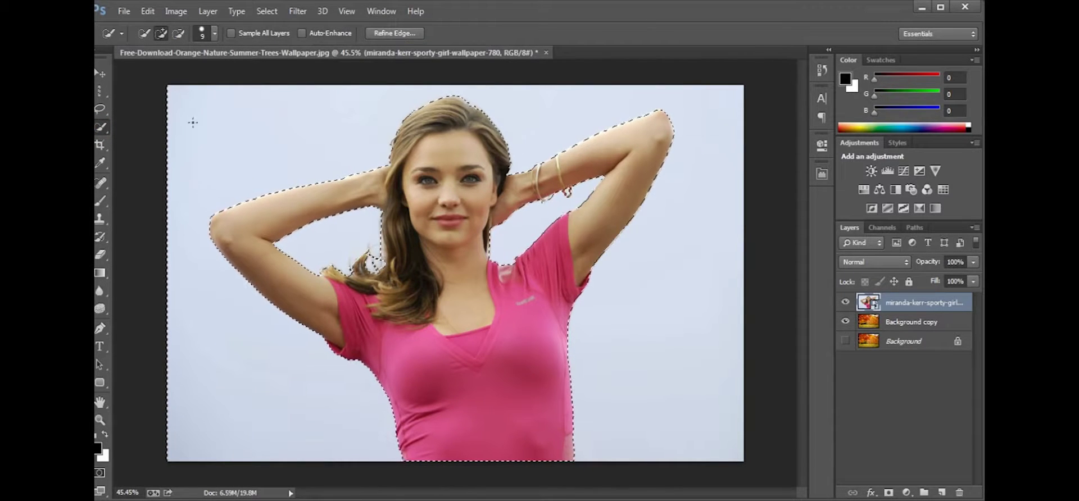
left_click(395, 33)
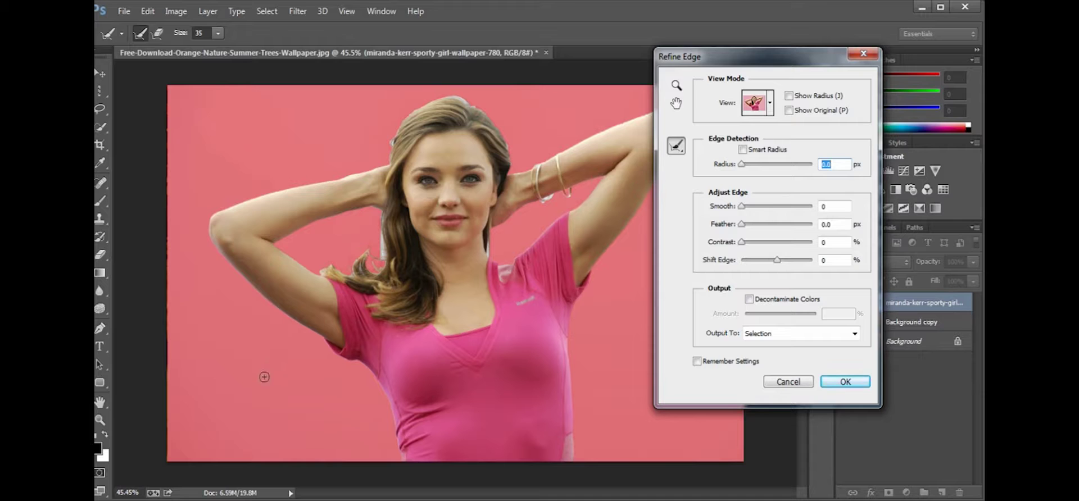
scroll(259, 369, "up", 2, "alt")
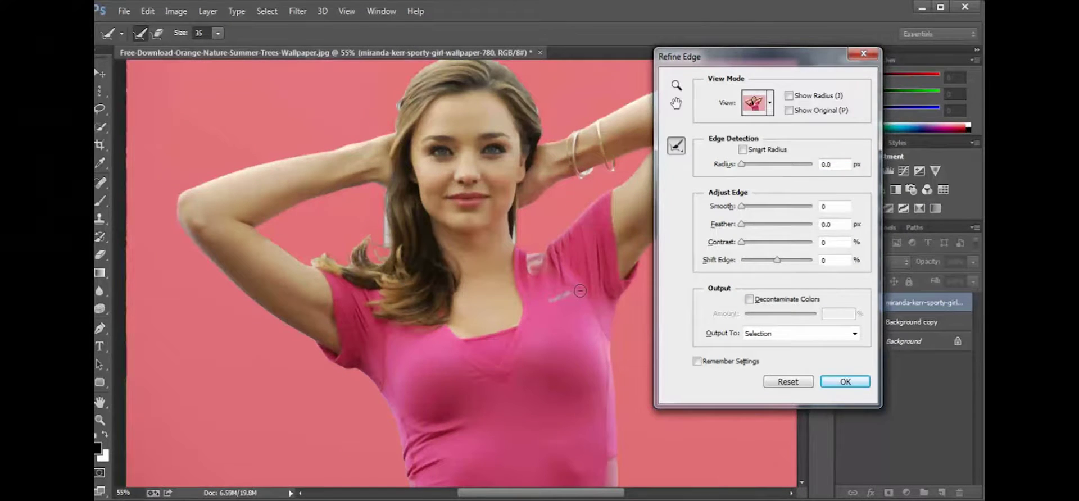
scroll(597, 345, "down", 4)
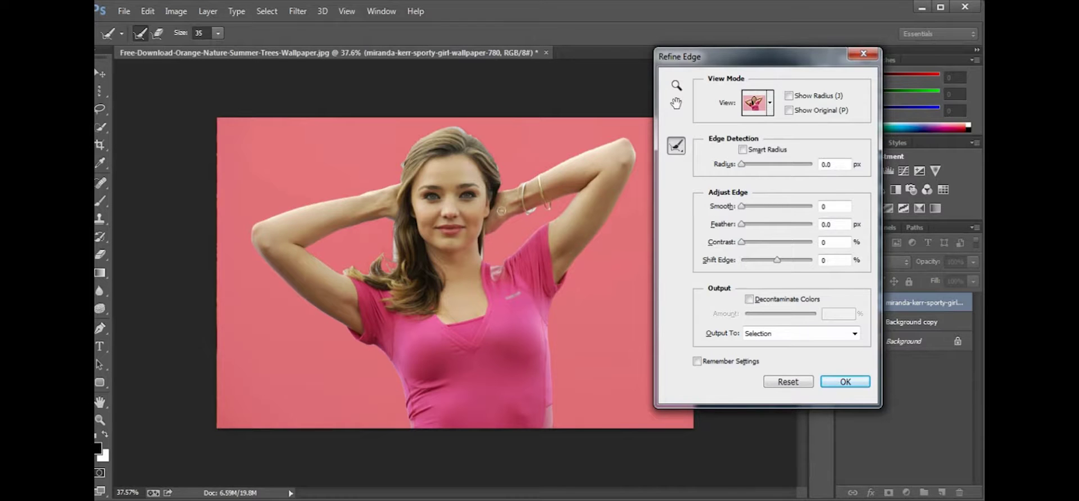
scroll(486, 217, "up", 1, "alt")
scroll(485, 217, "up", 3, "alt")
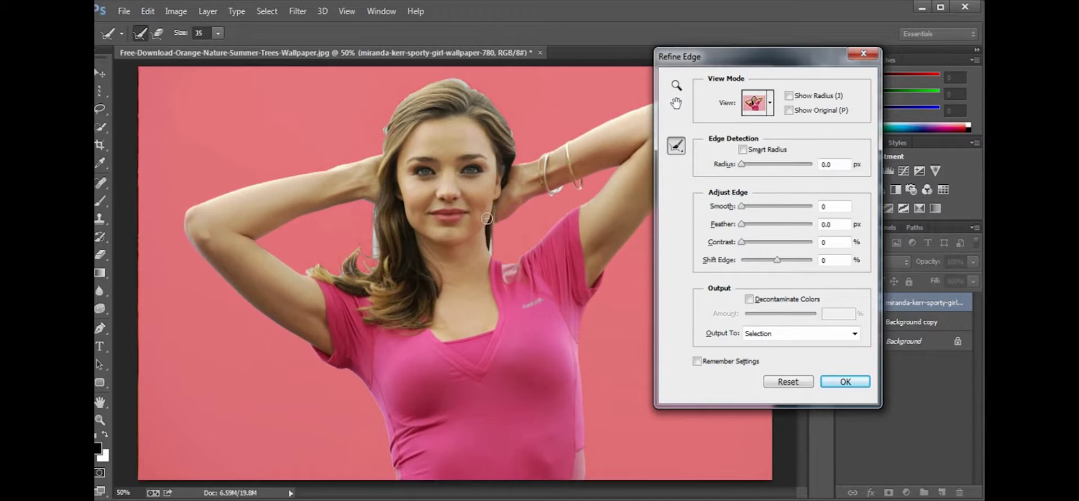
left_click_drag(751, 54, 855, 63)
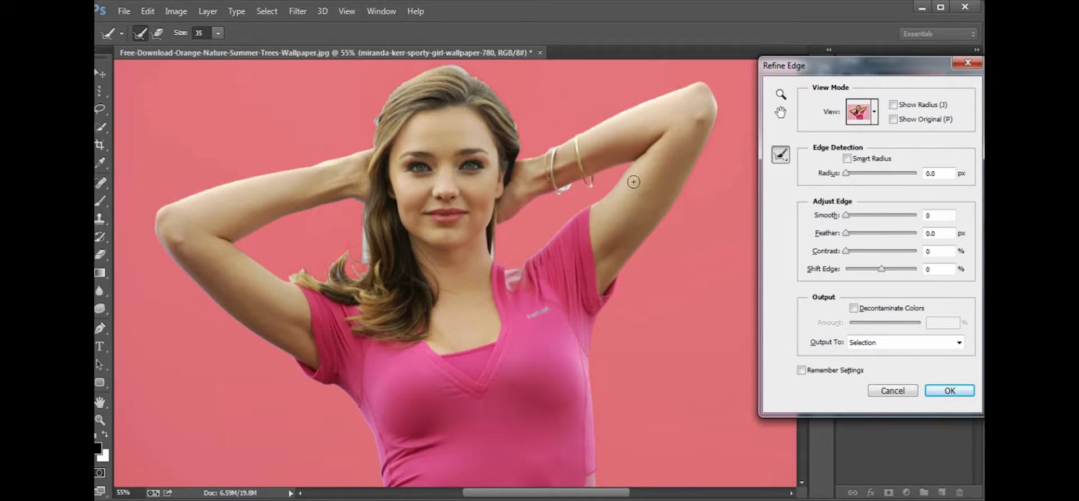
left_click_drag(840, 72, 825, 67)
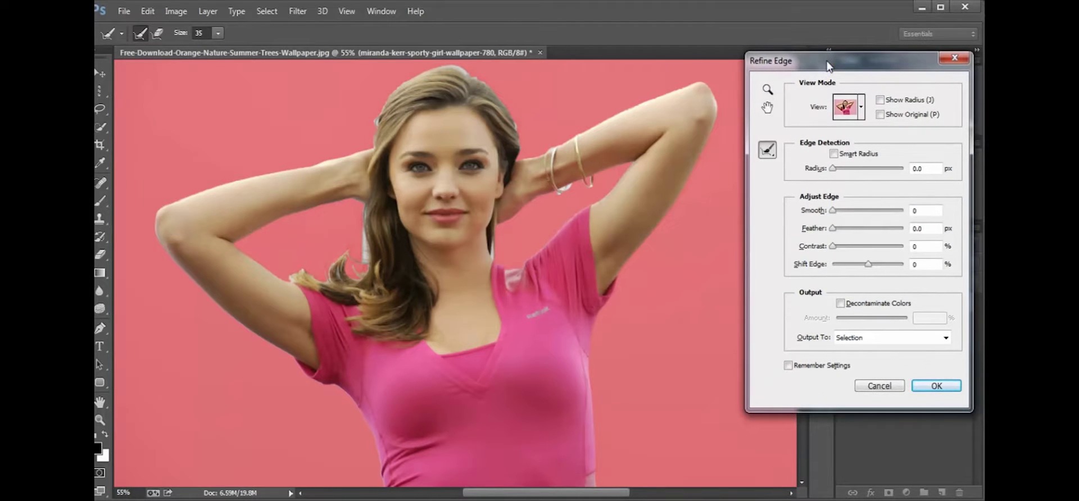
- Enable Smart Radius with a 3.5 px radius and turn on Decontaminate Colors at 50%
left_click(834, 154)
mouse_move(832, 170)
left_mouse_down()
mouse_move(857, 172)
mouse_move(847, 176)
left_mouse_up()
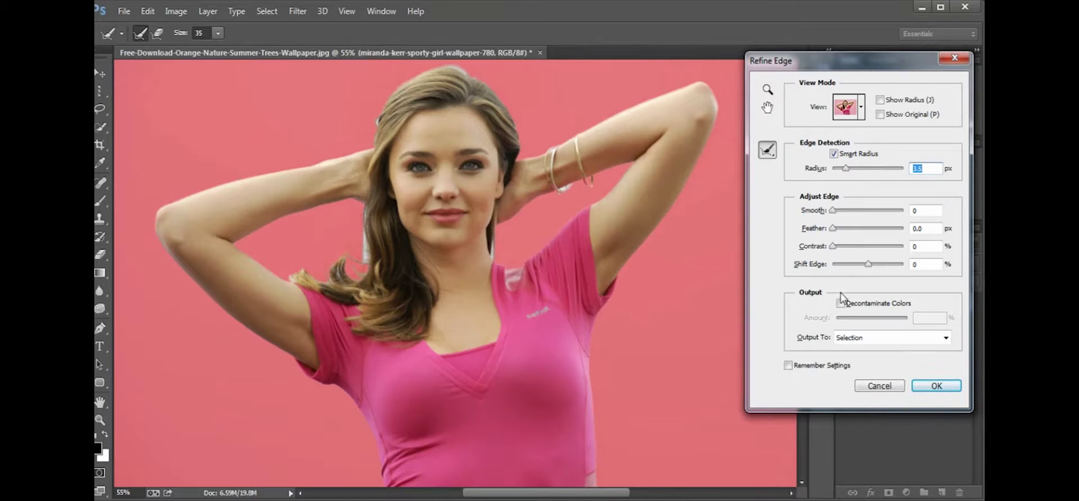
left_click(841, 304)
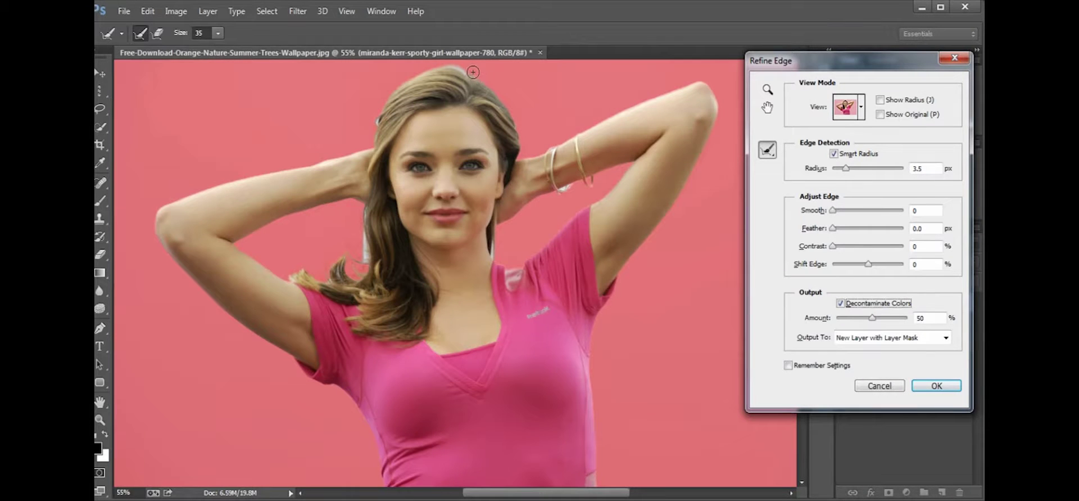
- Brush with the Refine Radius Tool along the hair outline, hair tips and bracelets to clean up the leftover backdrop fringes
left_click(766, 151)
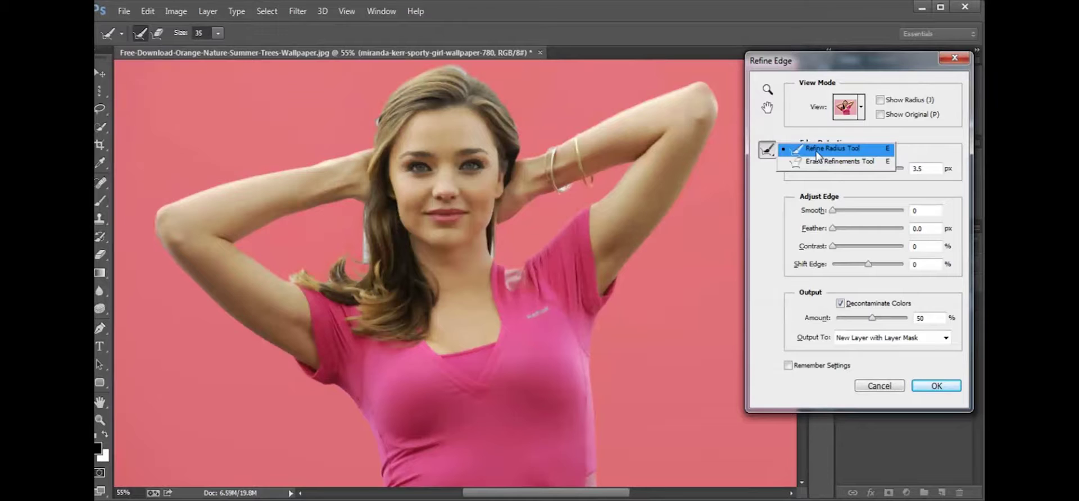
left_click(816, 155)
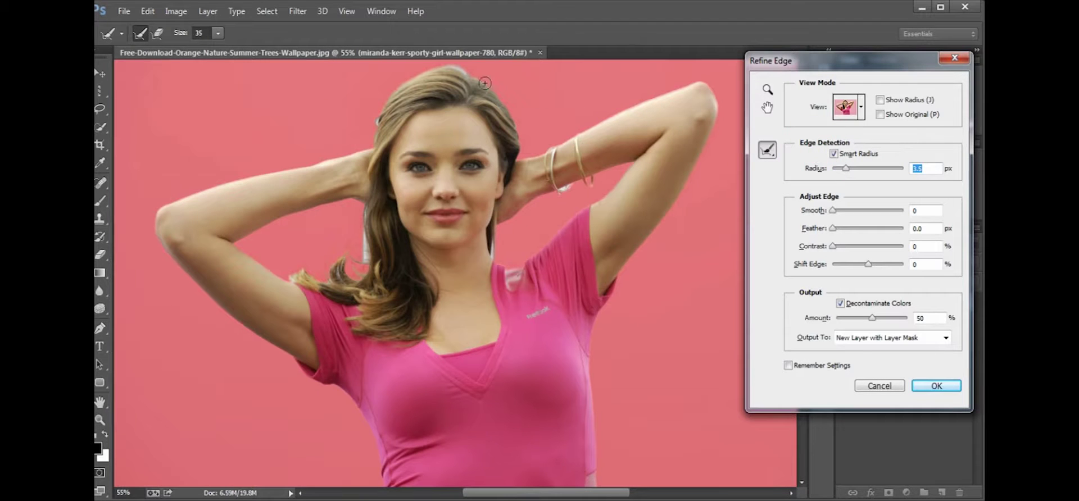
mouse_move(476, 79)
left_mouse_down()
mouse_move(446, 67)
mouse_move(401, 89)
mouse_move(374, 145)
mouse_move(372, 183)
left_mouse_up()
mouse_move(525, 159)
left_mouse_down()
mouse_move(515, 121)
mouse_move(478, 83)
left_mouse_up()
left_click_drag(592, 199, 558, 194)
left_click_drag(498, 246, 501, 257)
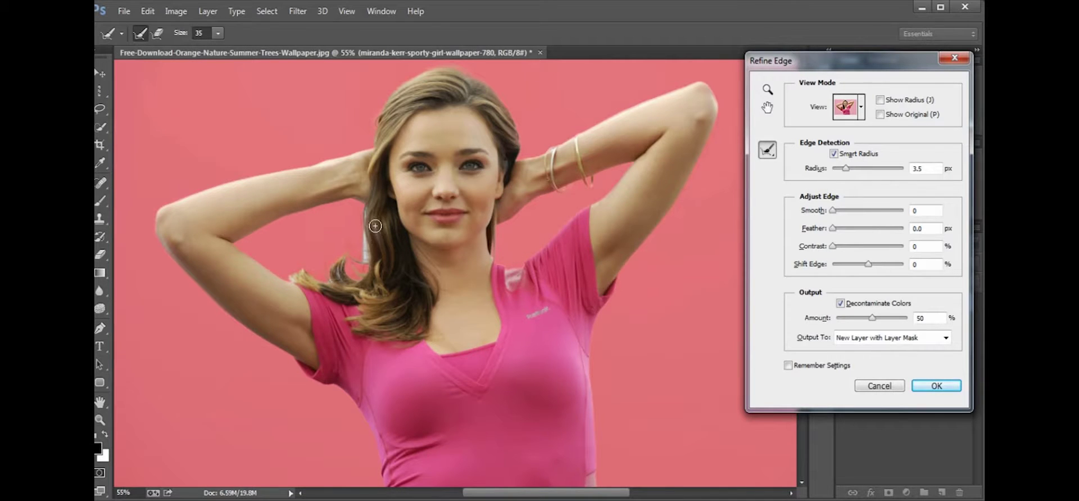
mouse_move(364, 217)
left_mouse_down()
mouse_move(376, 272)
mouse_move(365, 268)
left_mouse_up()
left_click_drag(290, 273, 305, 280)
left_click(300, 286)
left_click(368, 139)
left_click_drag(473, 73, 510, 83)
- Output the refined selection as a new layer with a layer mask over the autumn trees
left_click(923, 337)
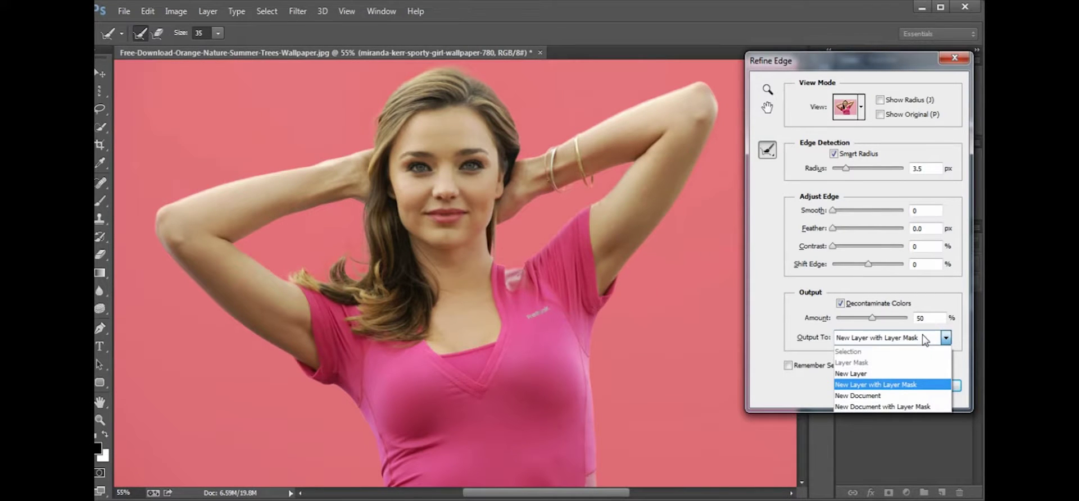
left_click(872, 386)
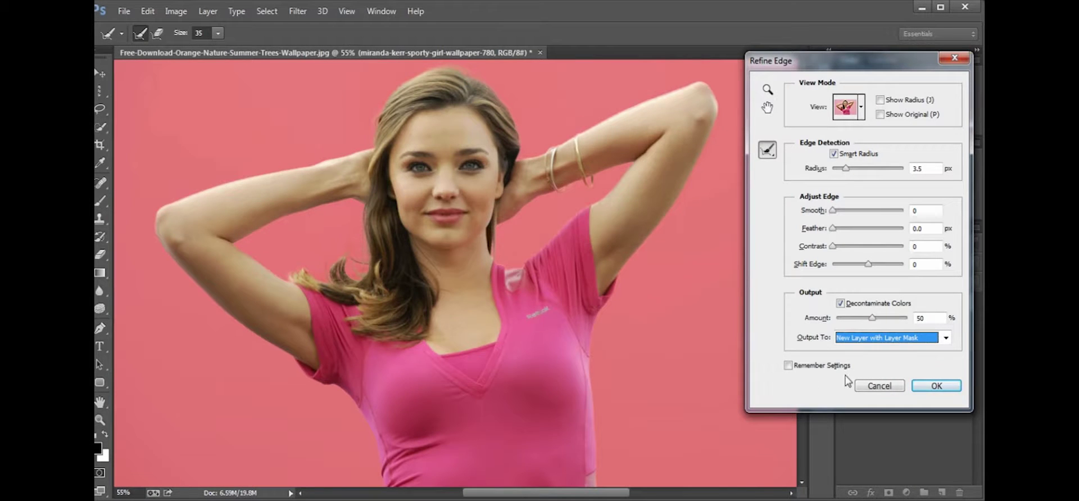
left_click(936, 387)
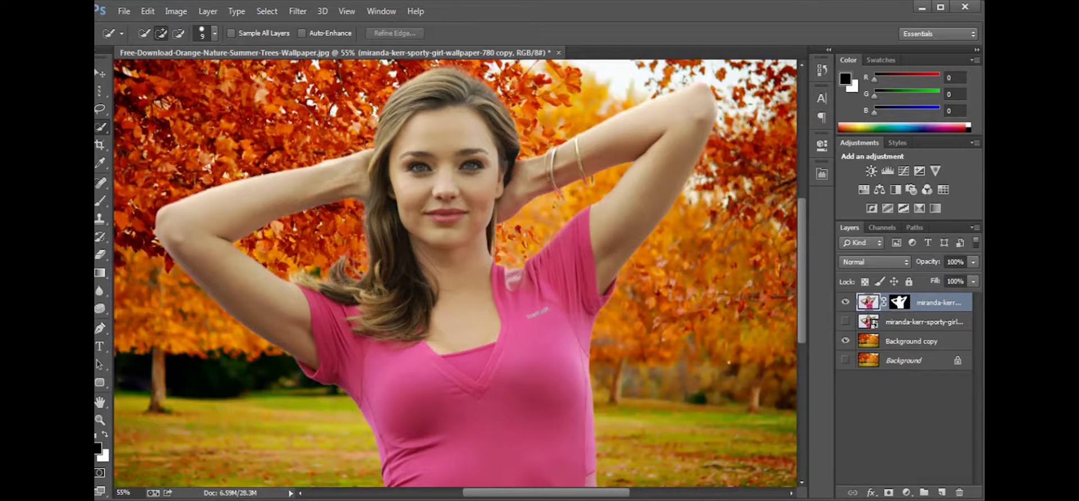
scroll(573, 295, "down", 1)
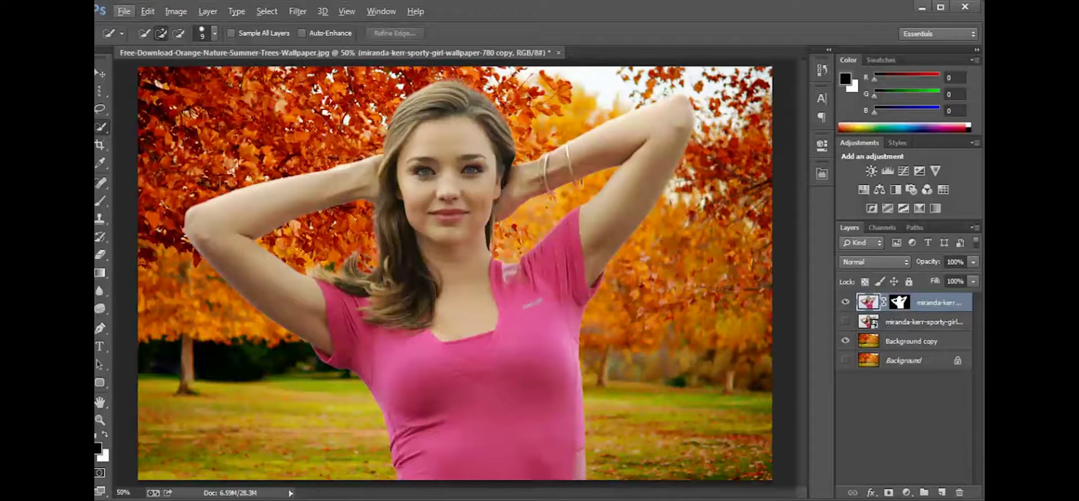
- Compare the composite with and without the masked woman layer, and target that layer's image instead of its mask
left_click(101, 201)
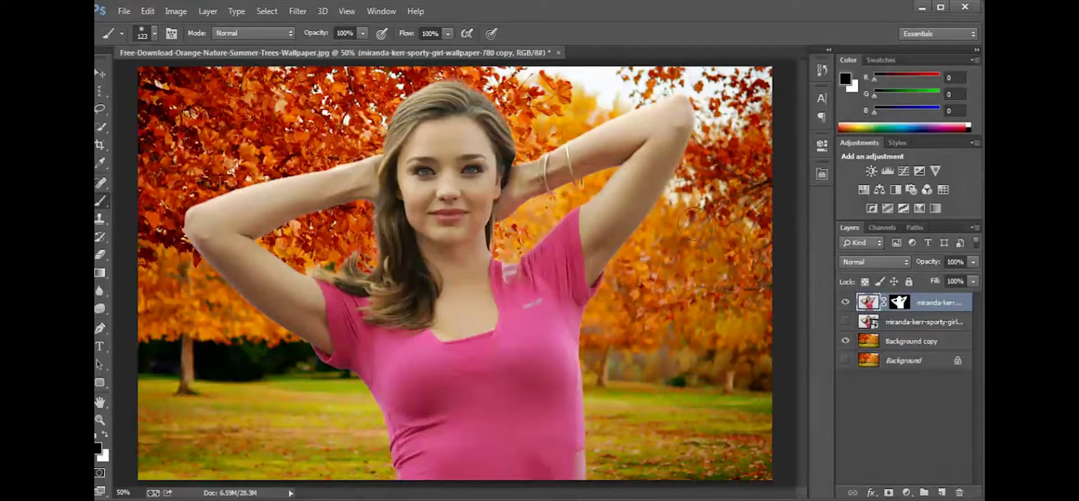
left_click(899, 303)
left_click(845, 301)
left_click(845, 301)
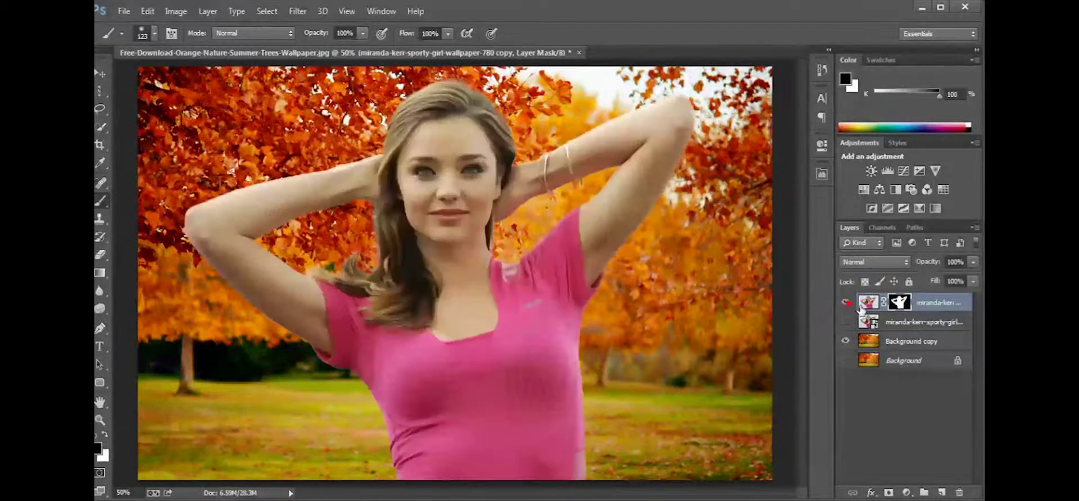
left_click(868, 303)
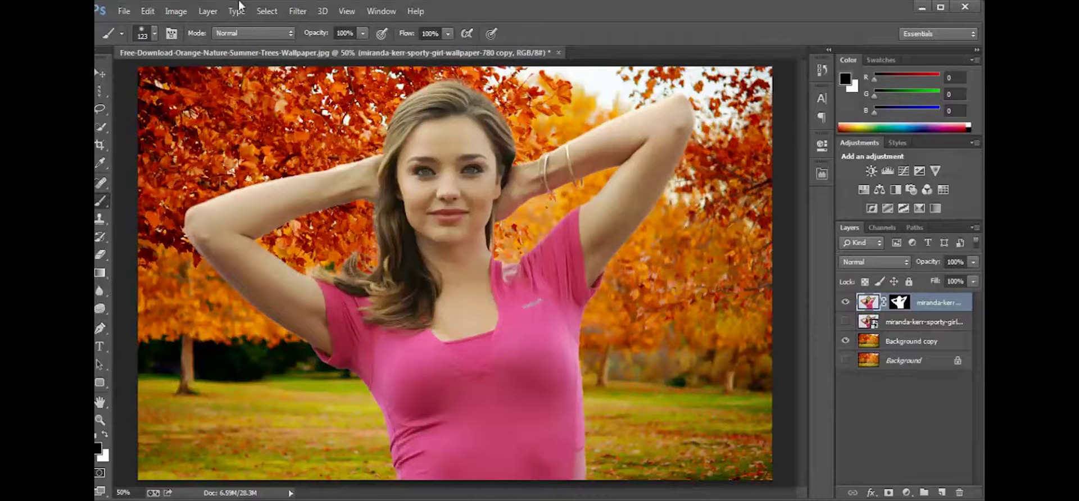
left_click(178, 12)
mouse_move(194, 46)
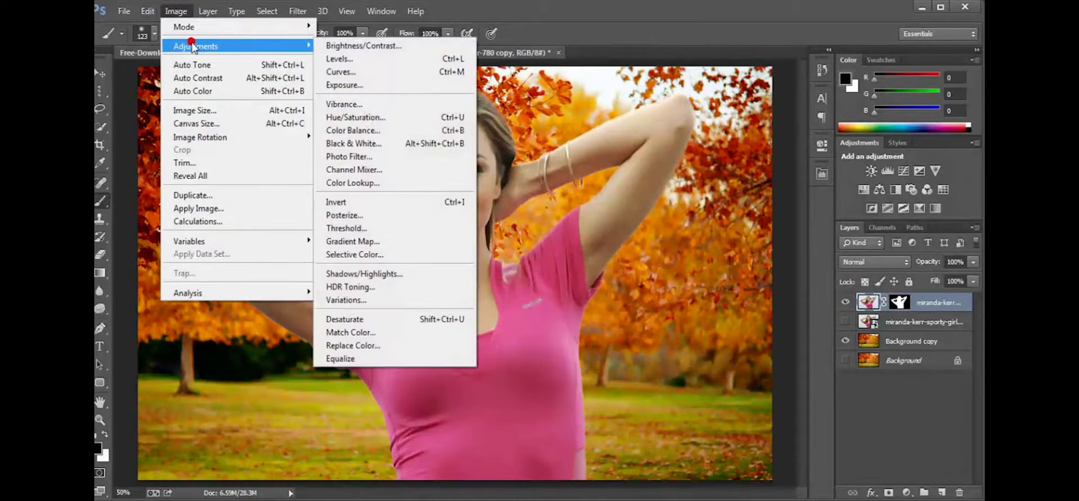
left_click(355, 87)
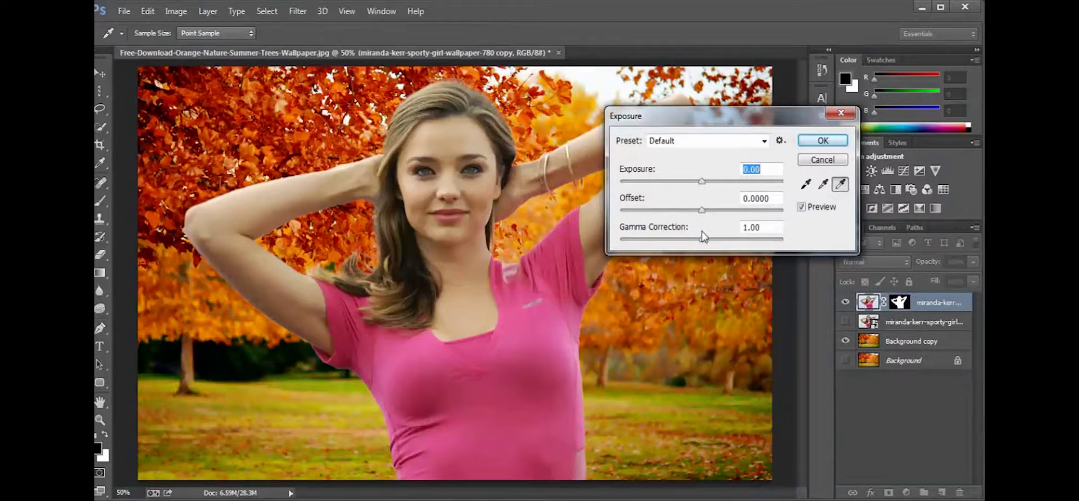
mouse_move(703, 241)
left_mouse_down()
mouse_move(687, 241)
mouse_move(710, 240)
left_mouse_up()
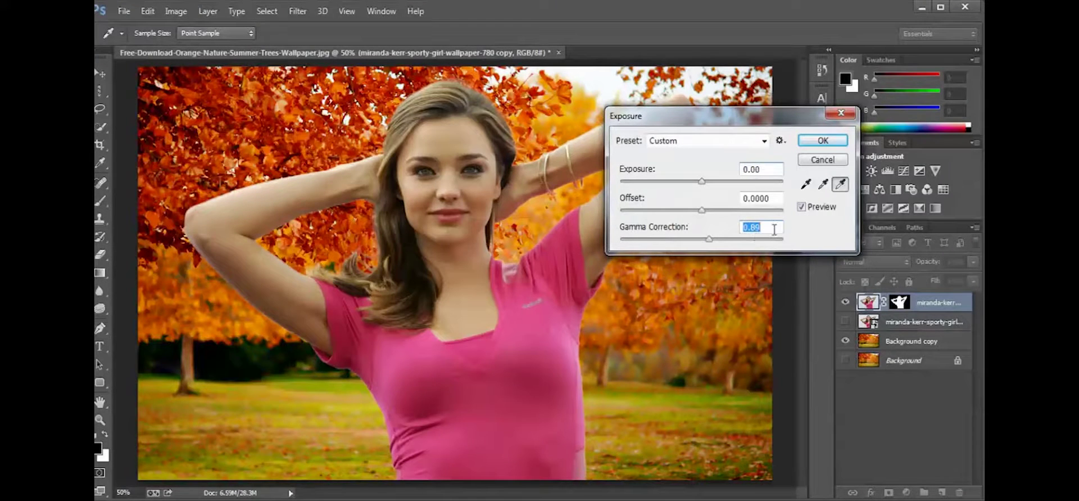
type("01")
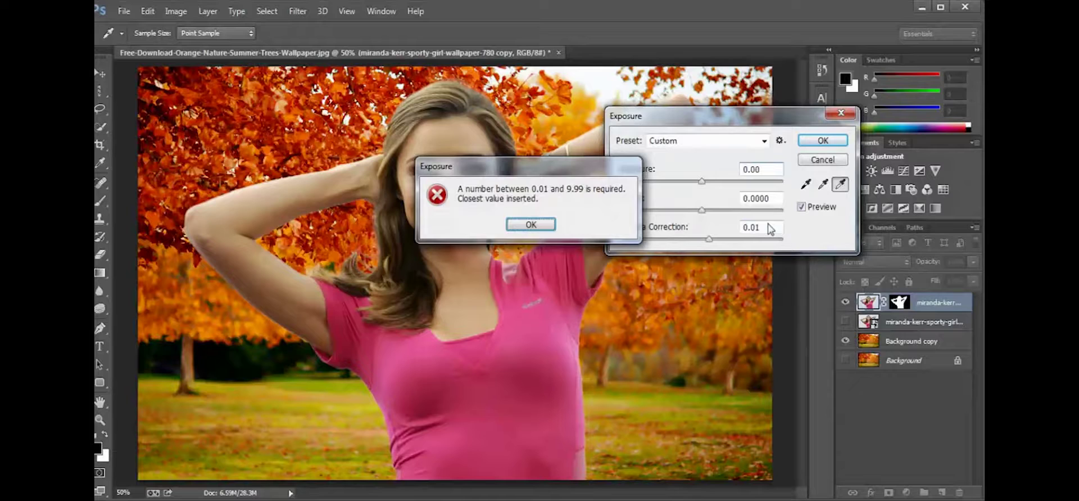
left_click(545, 225)
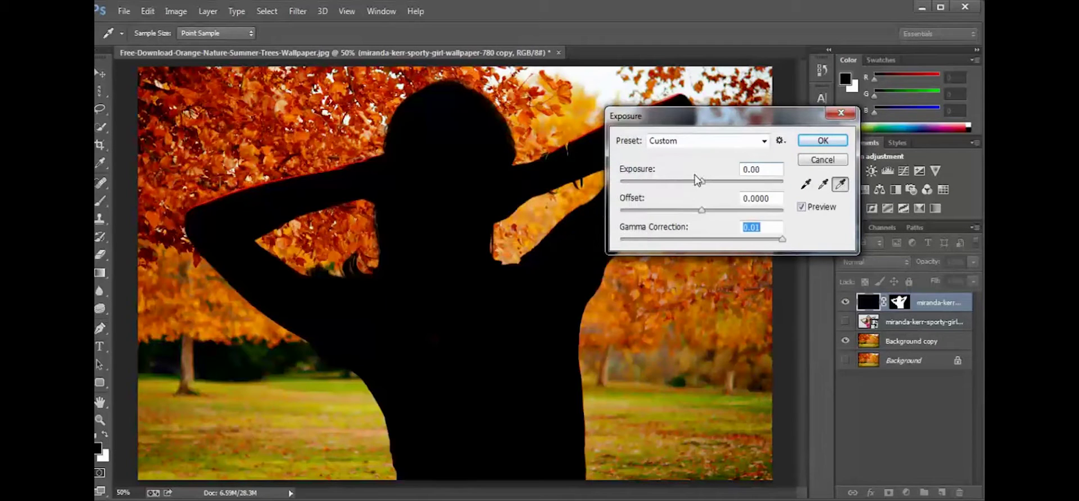
left_click_drag(781, 240, 709, 241)
double_click(756, 227)
type("0")
key("Return")
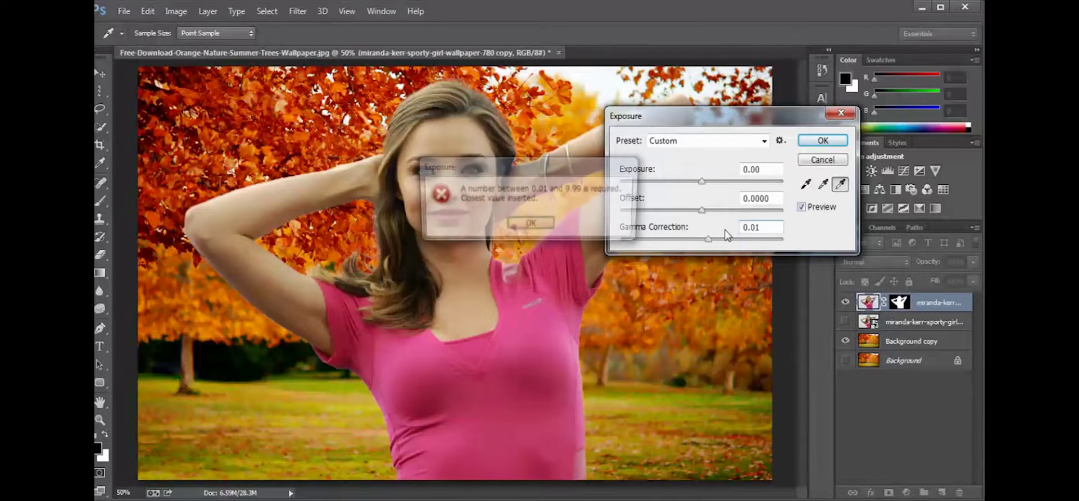
left_click(531, 224)
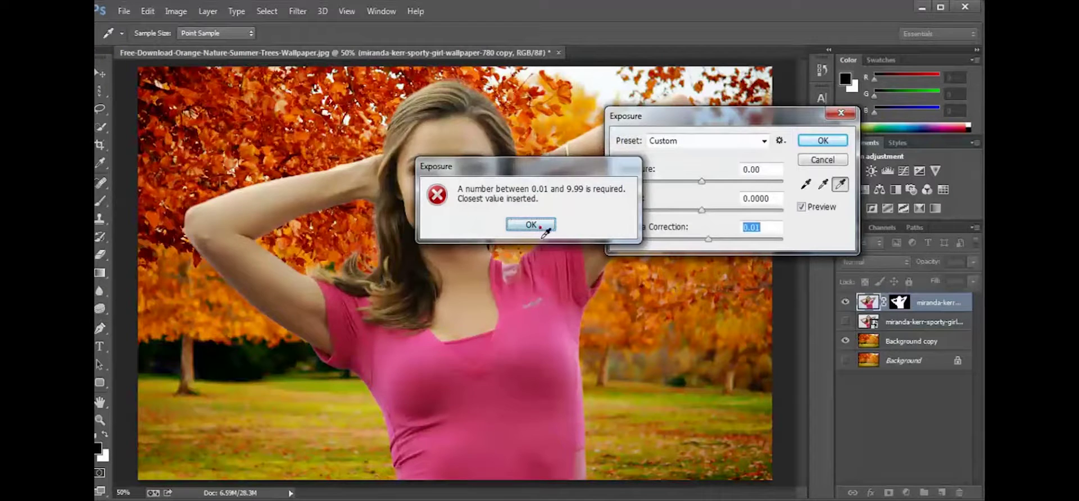
left_click_drag(782, 238, 724, 251)
left_click(821, 160)
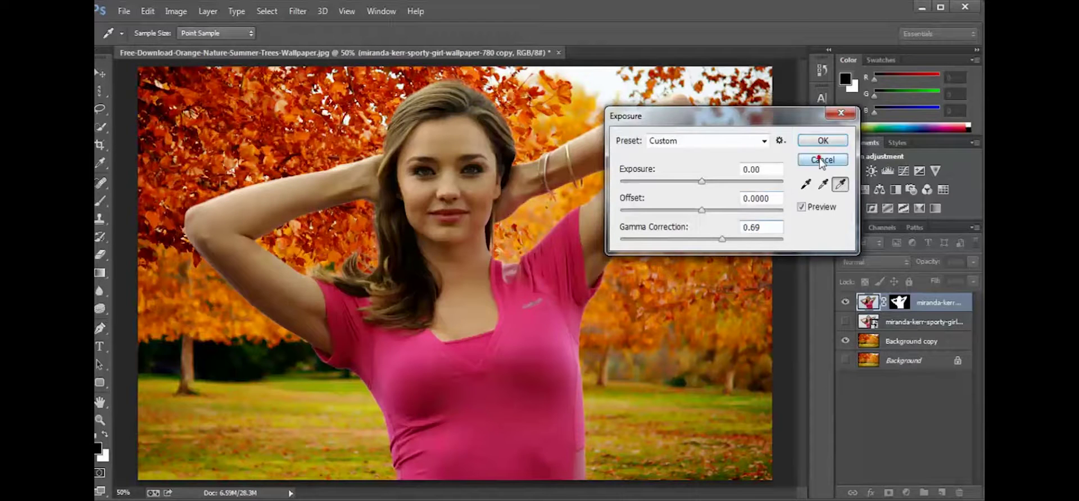
- Apply an Exposure adjustment with an Offset of -0.0081 to the masked woman layer to slightly deepen her dark tones
left_click(185, 12)
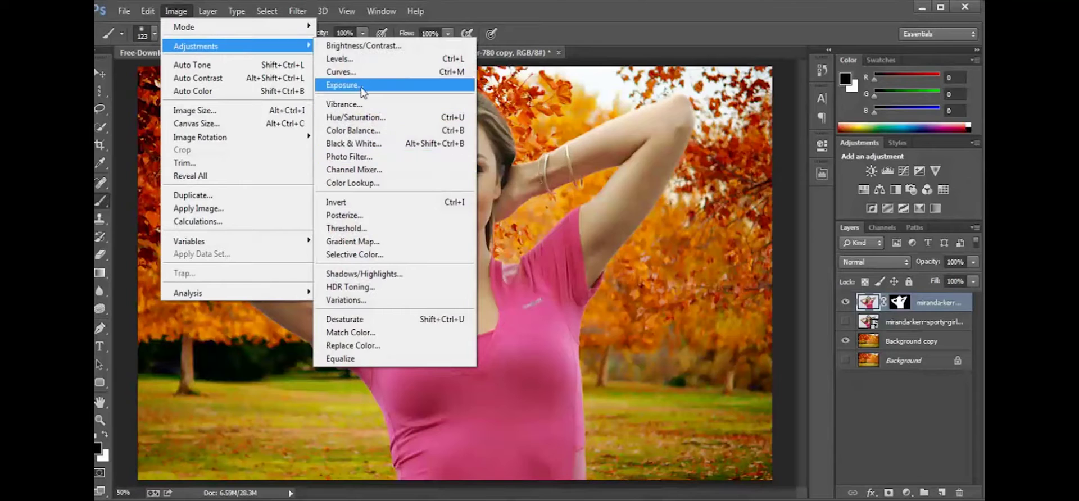
left_click(362, 89)
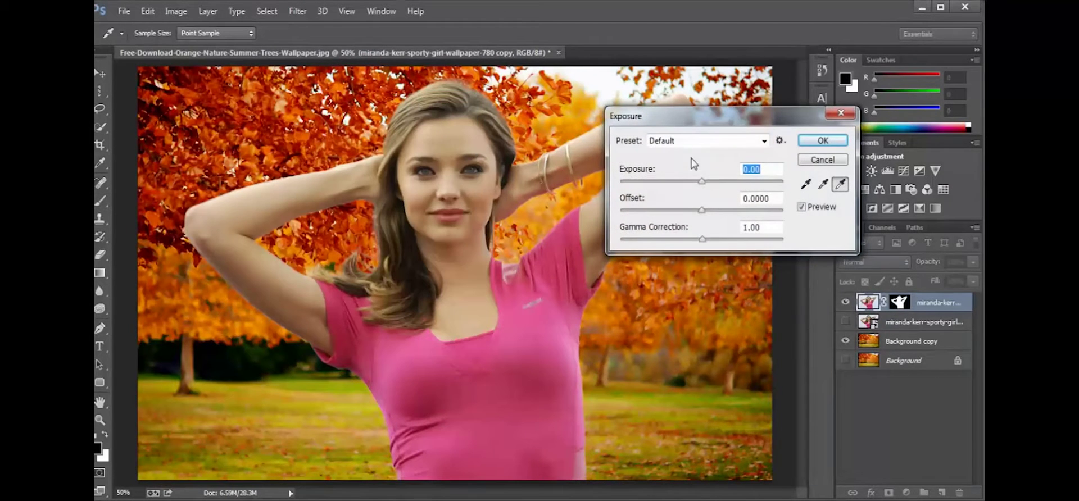
left_click_drag(702, 210, 704, 211)
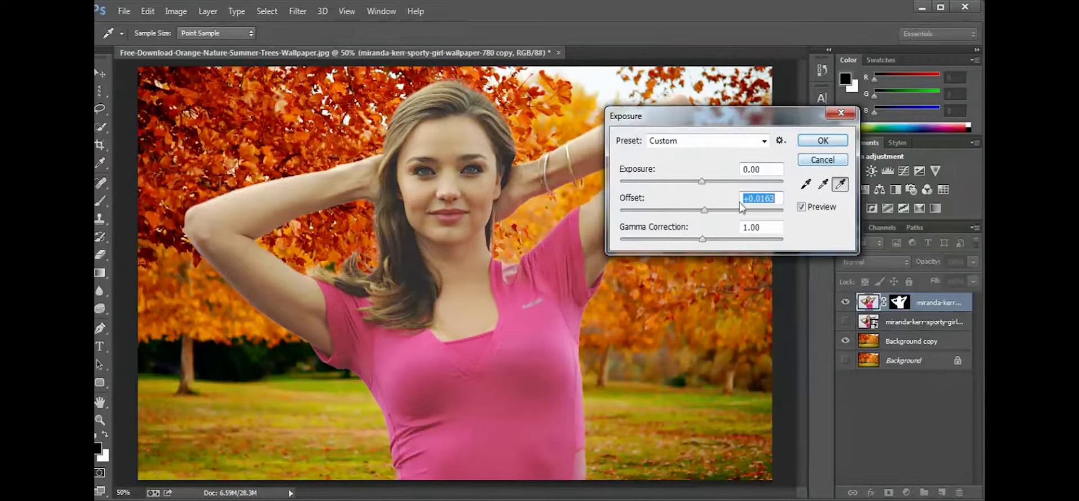
left_click(706, 210)
left_click_drag(706, 211, 701, 211)
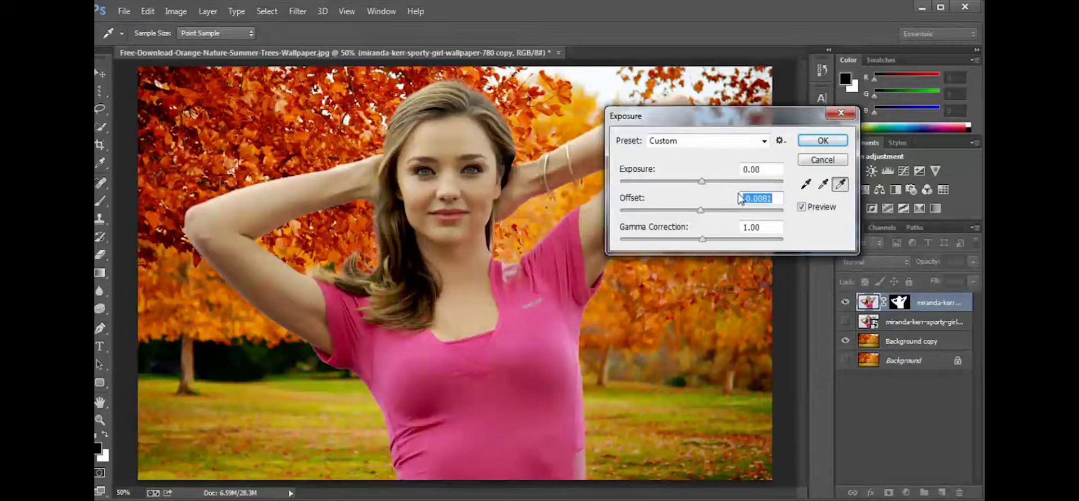
key("Return")
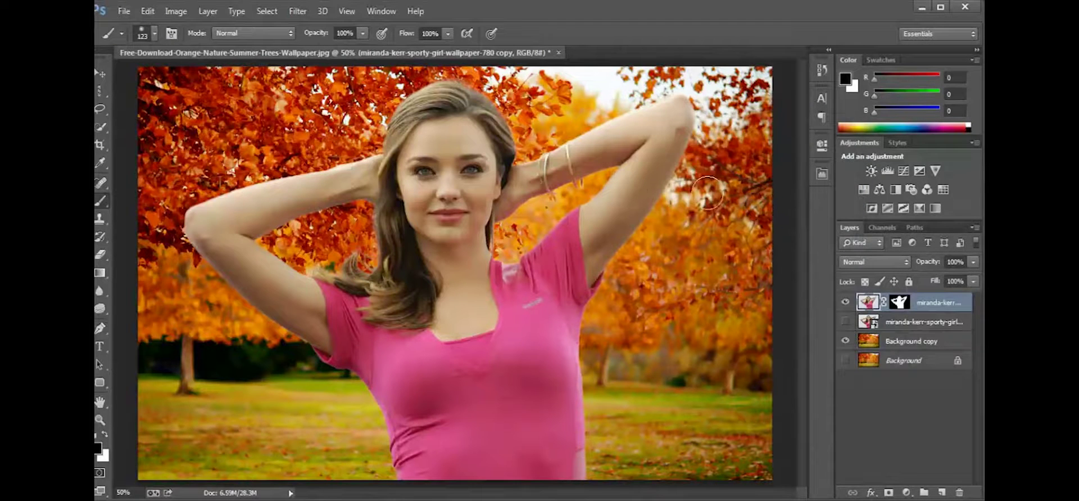
- Apply the Auto Color and Auto Tone corrections to the masked woman layer
left_click(181, 10)
mouse_move(182, 46)
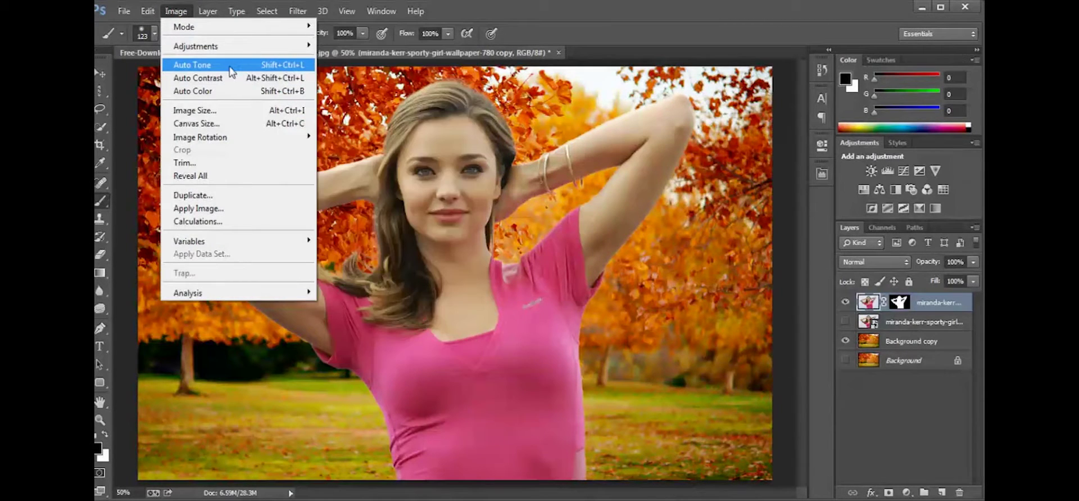
left_click(211, 91)
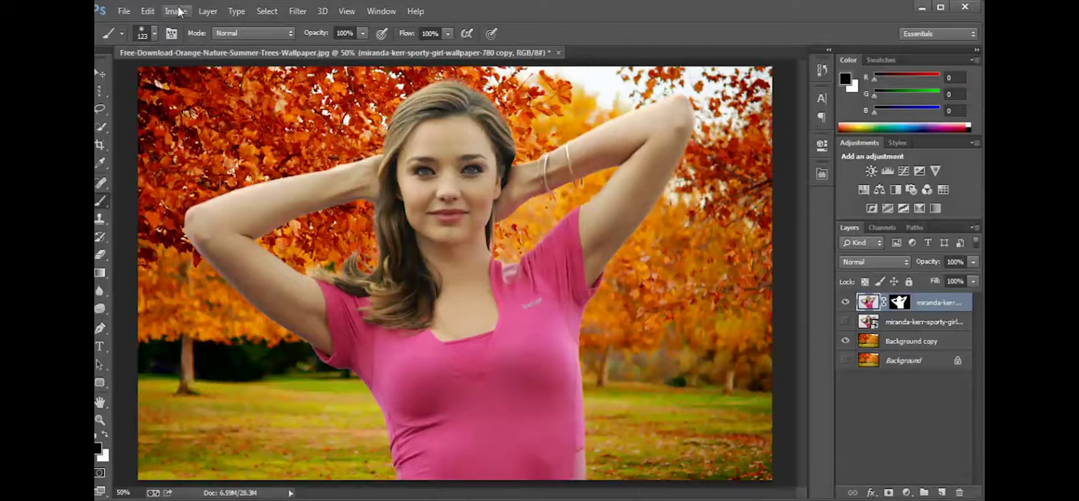
left_click(262, 12)
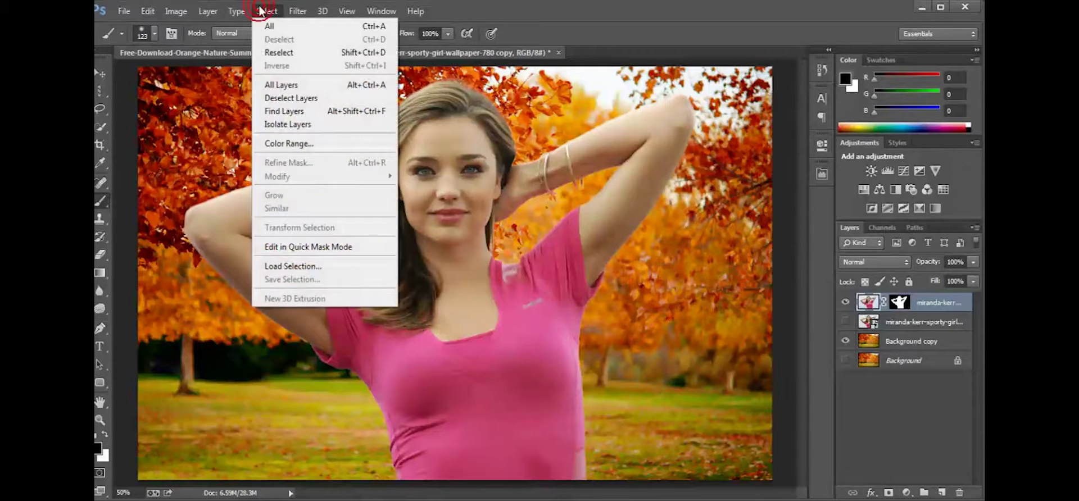
mouse_move(176, 11)
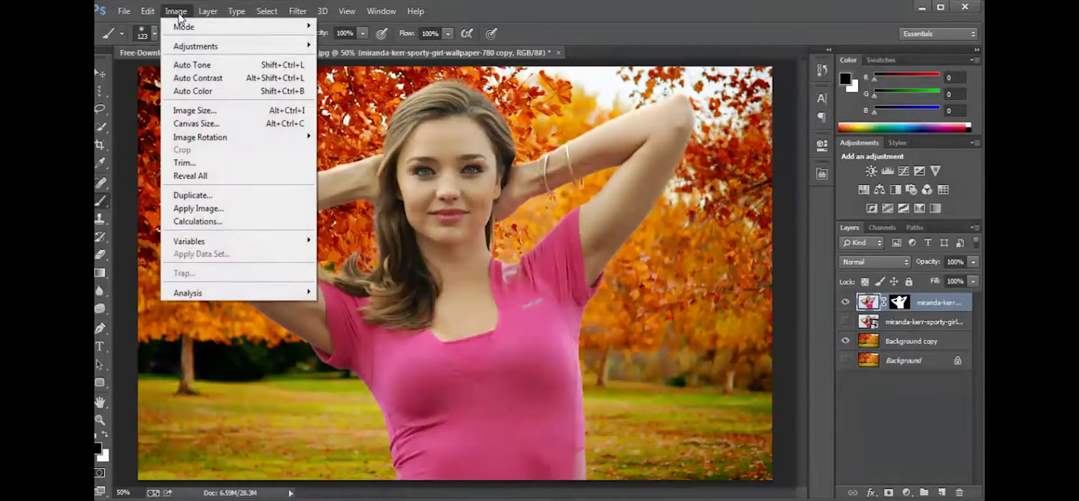
left_click(198, 65)
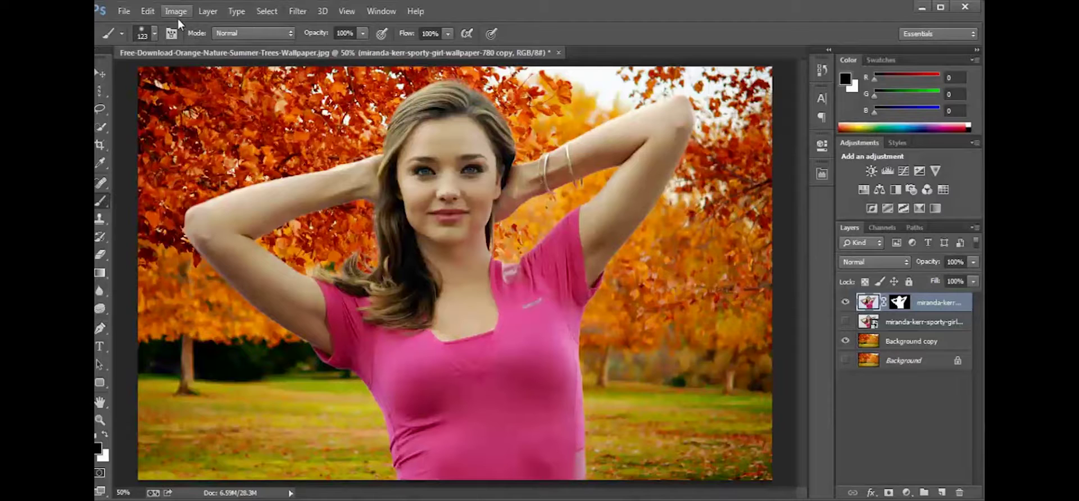
- Apply the Auto Contrast correction to the masked woman layer and view the whole composite
left_click(178, 19)
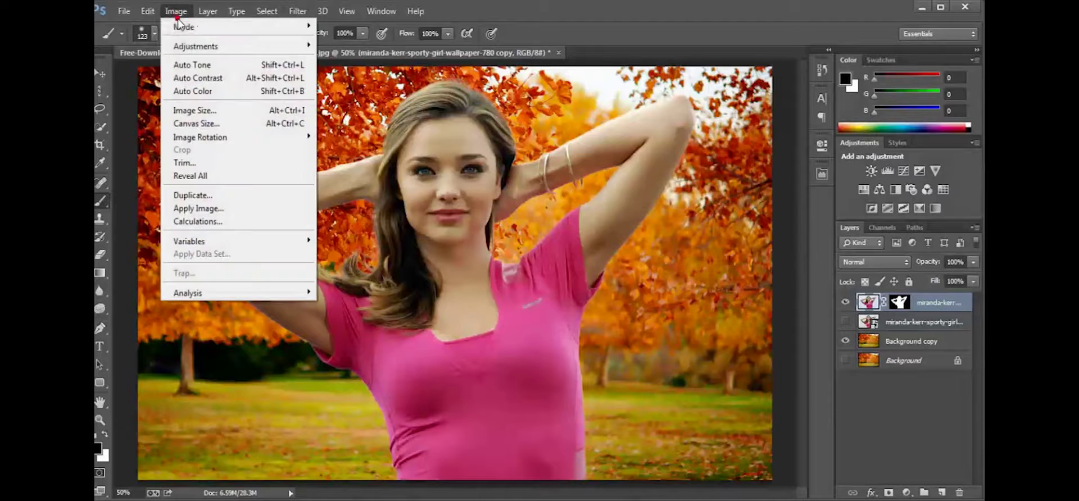
left_click(191, 78)
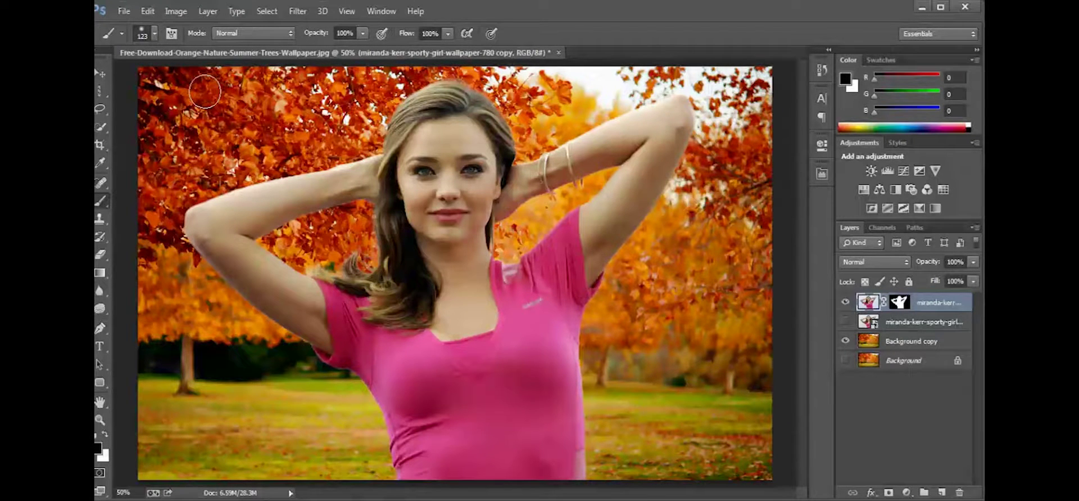
scroll(204, 91, "down", 1, "alt")
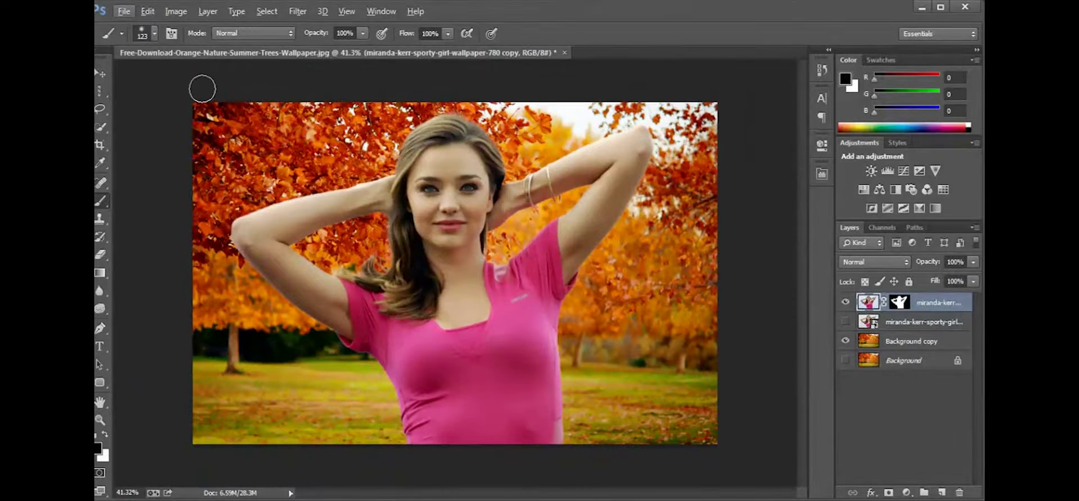